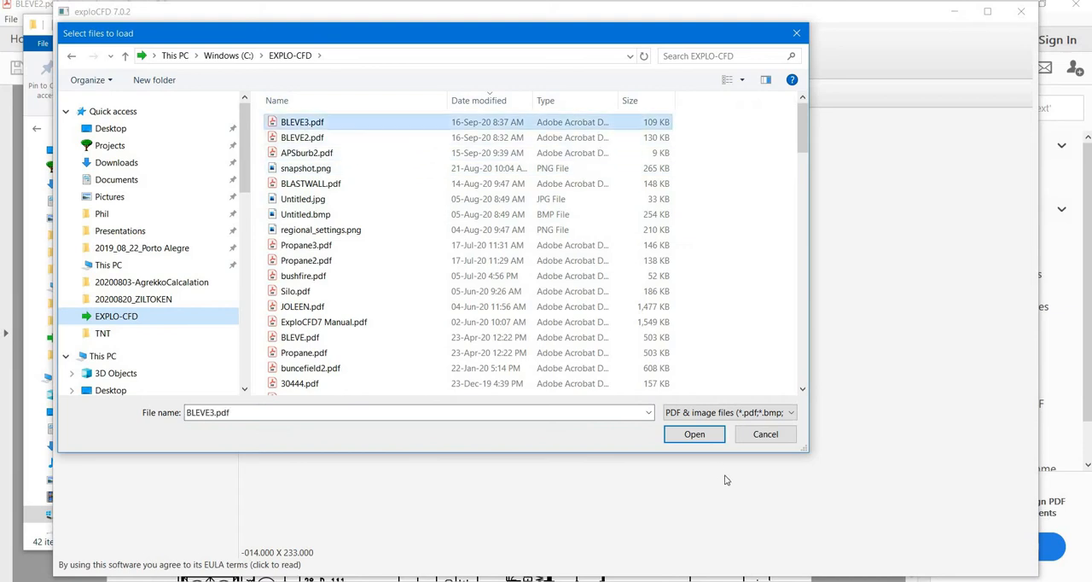
Load the BLEVE3.pdf drawing
left_click(701, 438)
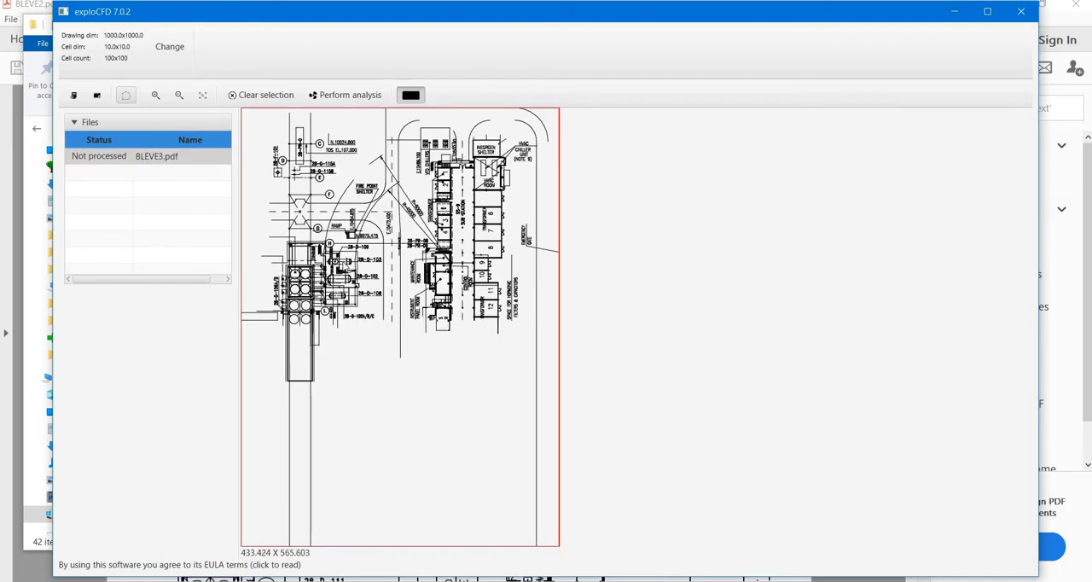
scroll(405, 274, "up", 3)
left_click_drag(404, 273, 746, 442)
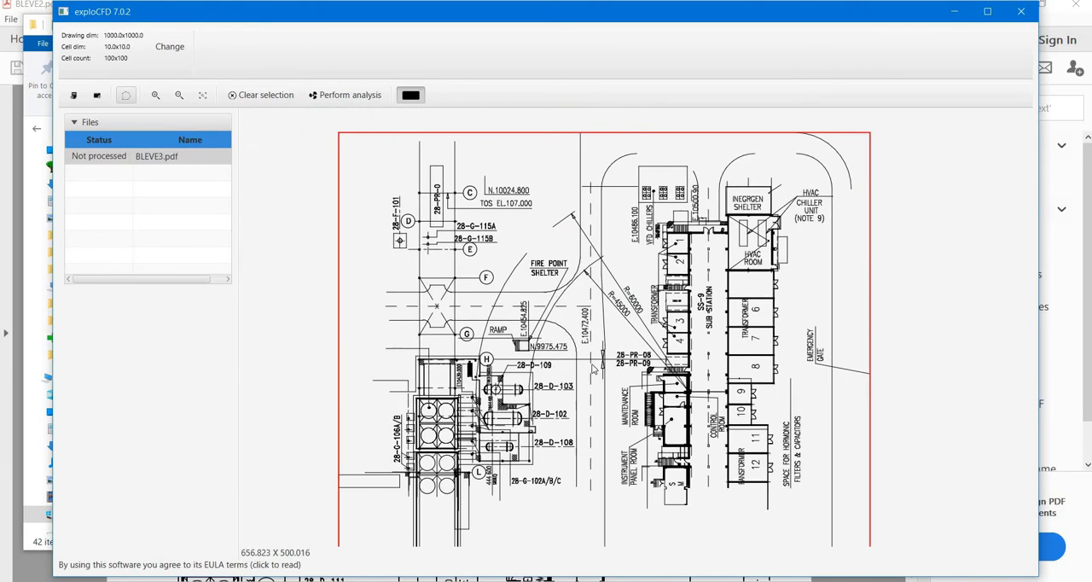
left_click_drag(607, 408, 531, 350)
Select every line of the drawing and exclude them all
scroll(520, 360, "down", 2)
scroll(522, 362, "down", 4)
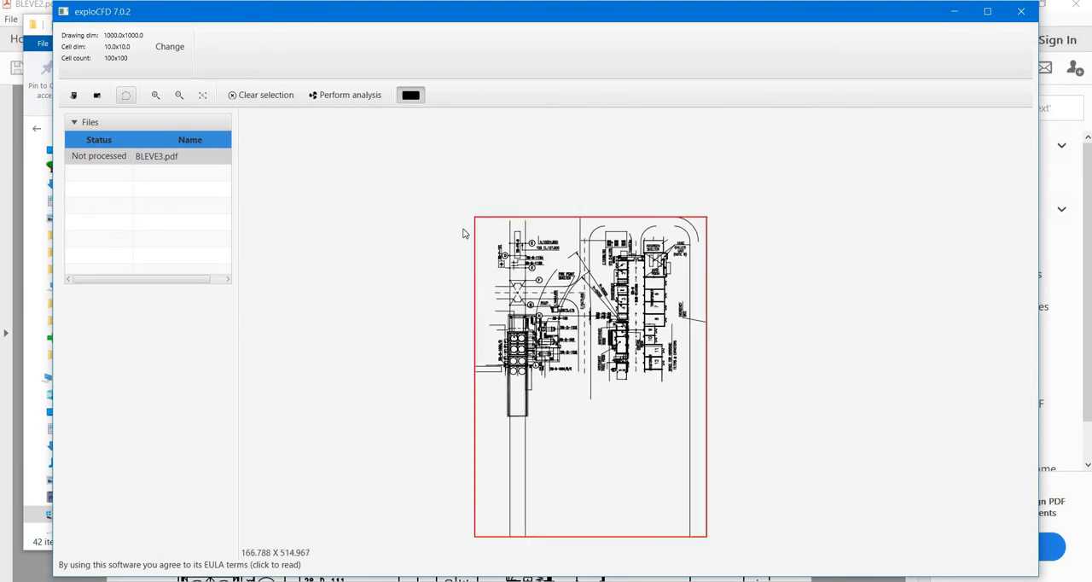
mouse_move(451, 200)
left_mouse_down()
mouse_move(732, 476)
mouse_move(748, 531)
left_mouse_up()
mouse_move(438, 194)
left_mouse_down()
mouse_move(555, 369)
mouse_move(726, 532)
left_mouse_up()
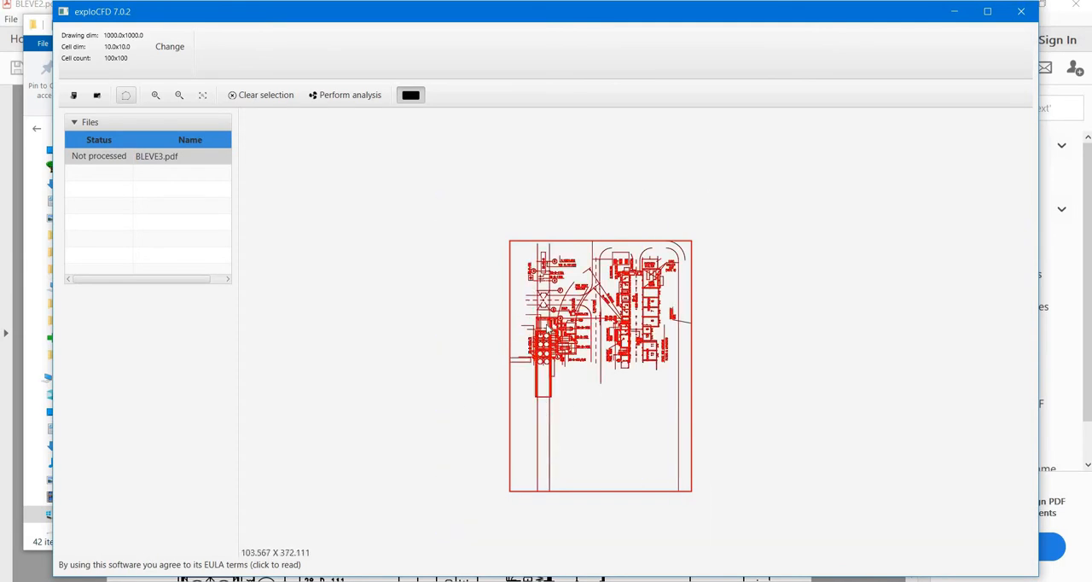
right_click(581, 398)
left_click(592, 389)
Include the lines that make up vessel 28-D-102
scroll(634, 332, "up", 8)
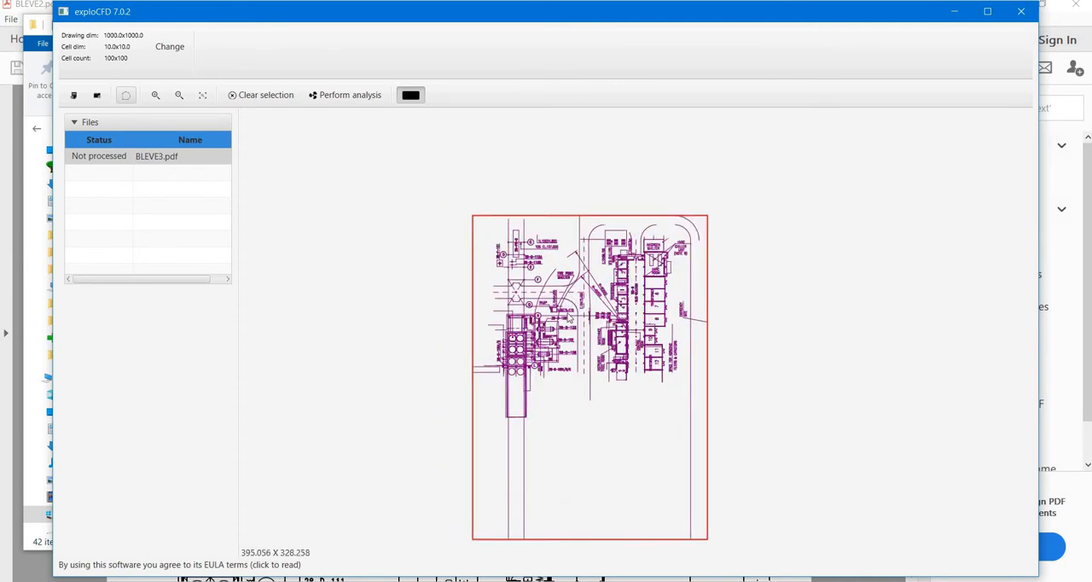
scroll(536, 380, "up", 8)
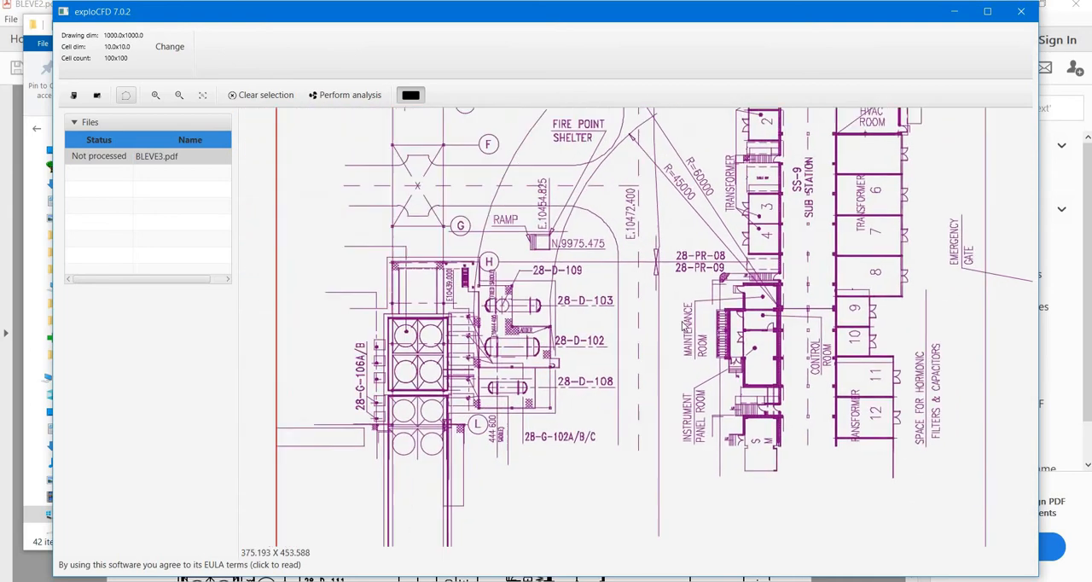
scroll(536, 381, "up", 2)
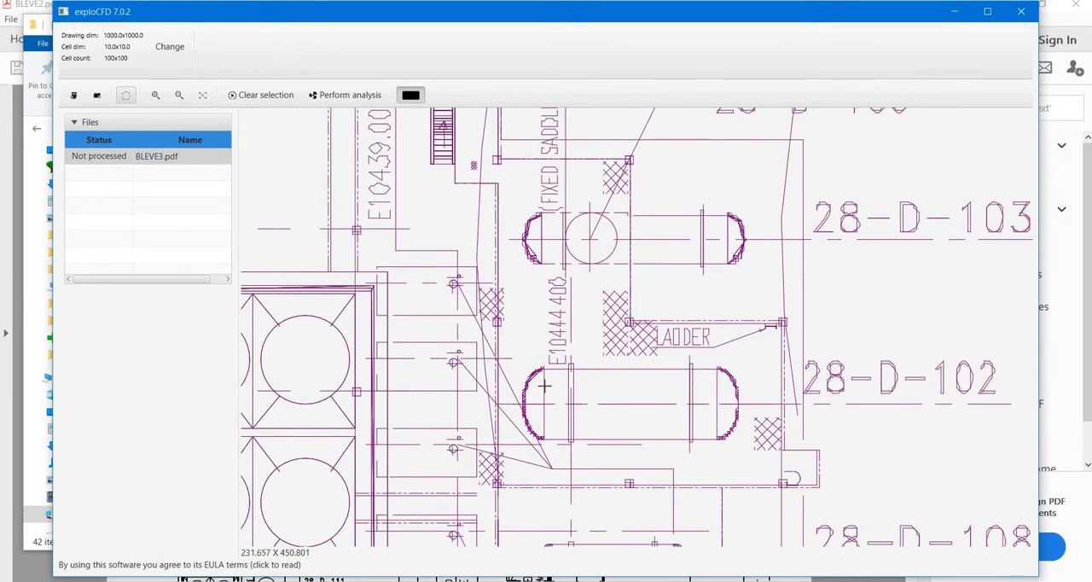
left_click_drag(512, 363, 742, 443)
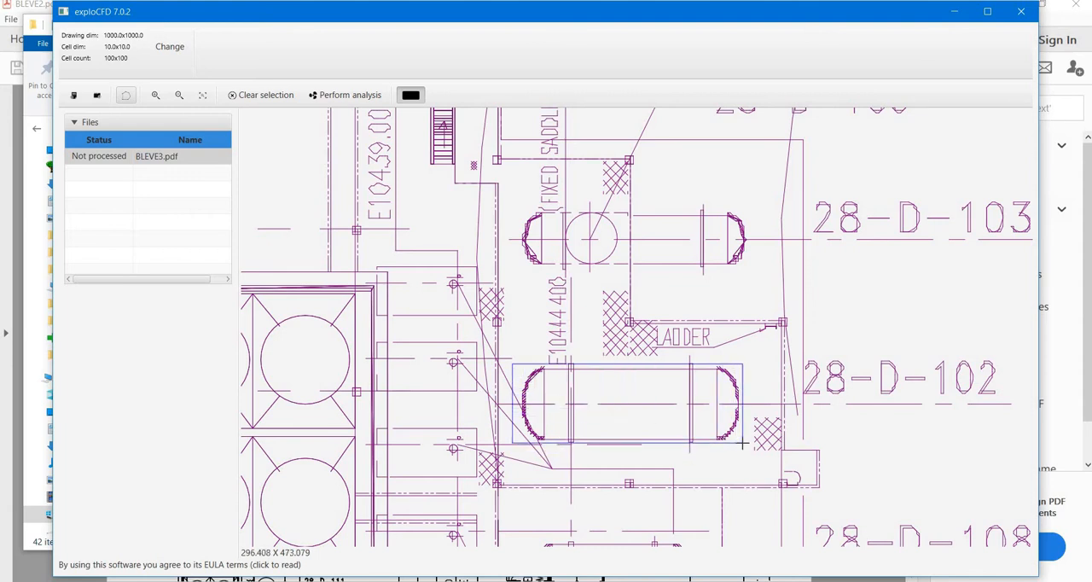
right_click(687, 456)
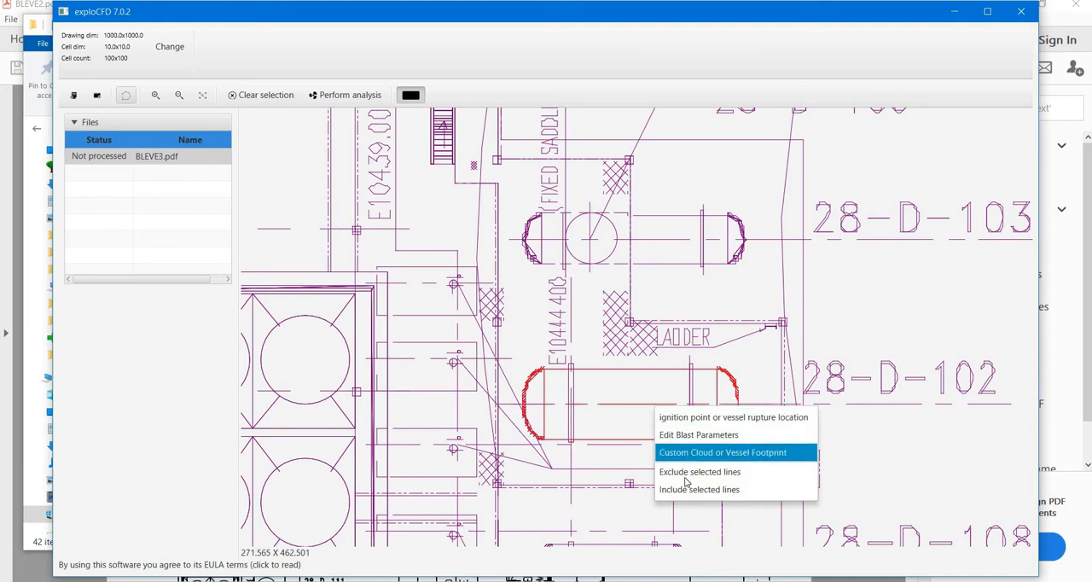
left_click(686, 471)
Include the lines of the building row between the transformer labels and the SS-9 substation, from transformer 1 down past the control room
scroll(680, 352, "down", 1)
scroll(680, 351, "down", 6)
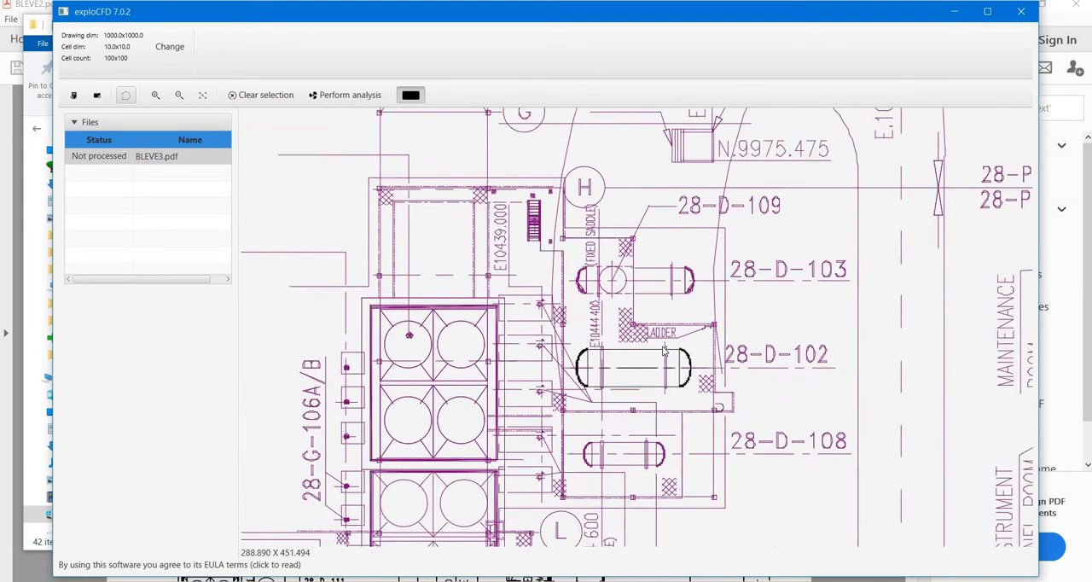
middle_click_drag(505, 414, 513, 456)
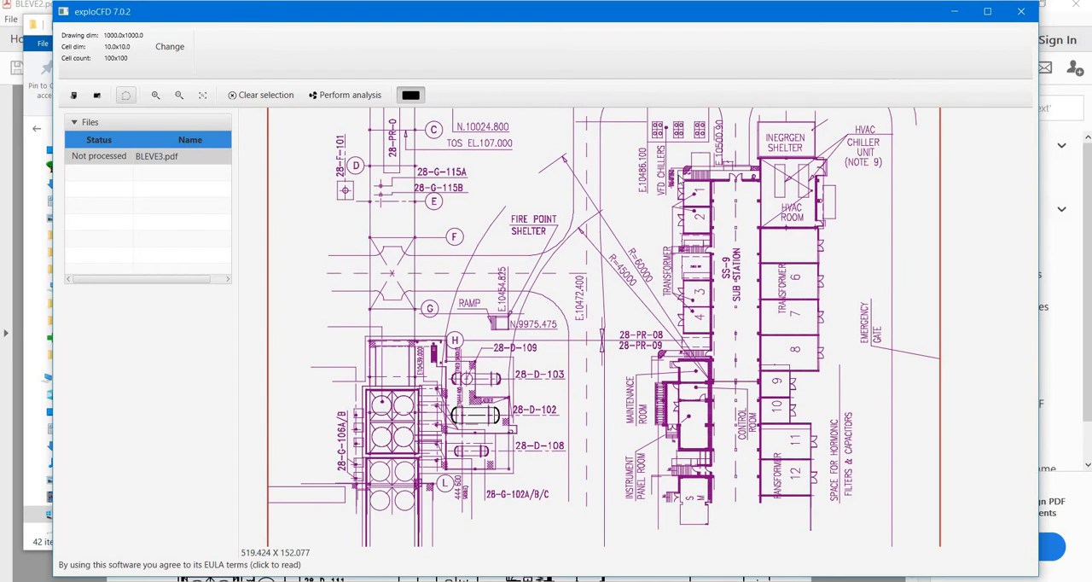
mouse_move(738, 299)
left_mouse_down()
mouse_move(720, 510)
mouse_move(721, 463)
mouse_move(722, 483)
left_mouse_up()
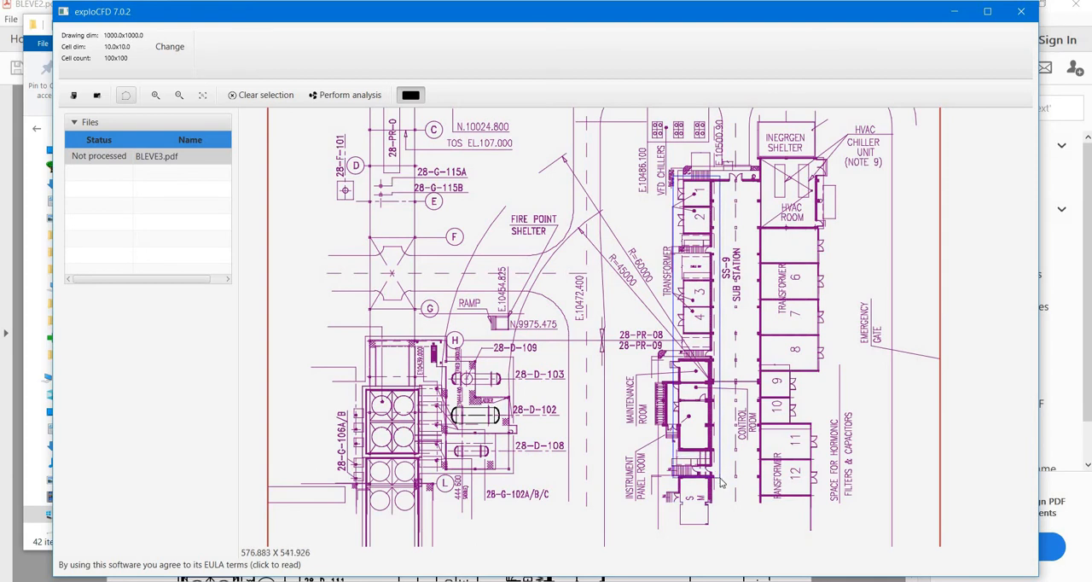
right_click(707, 424)
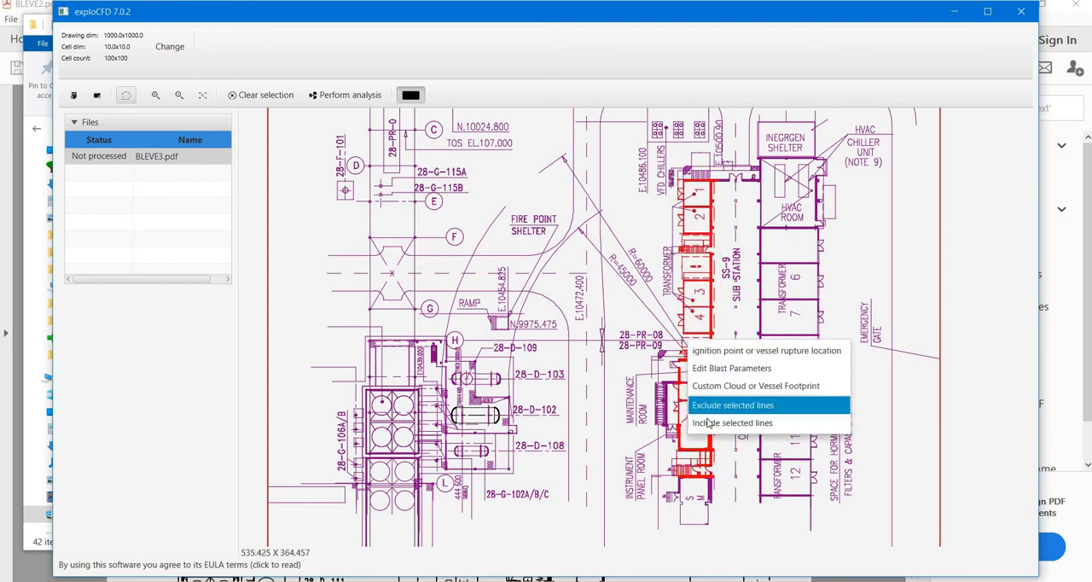
left_click(708, 420)
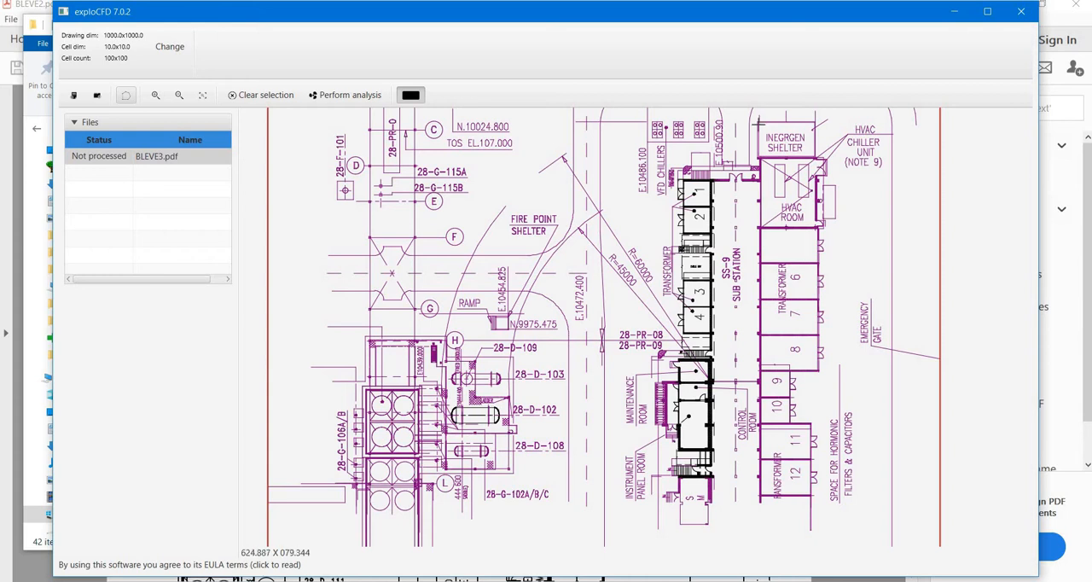
Include the lines of the building row running from the Inergen shelter and HVAC room down to transformer 12
left_click_drag(752, 116, 810, 486)
right_click(779, 305)
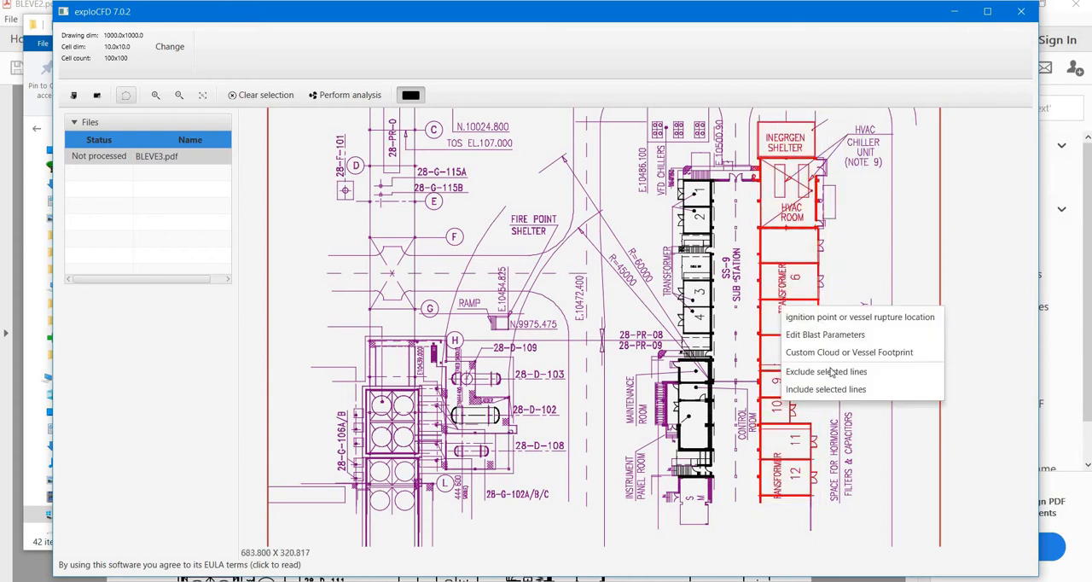
left_click(802, 389)
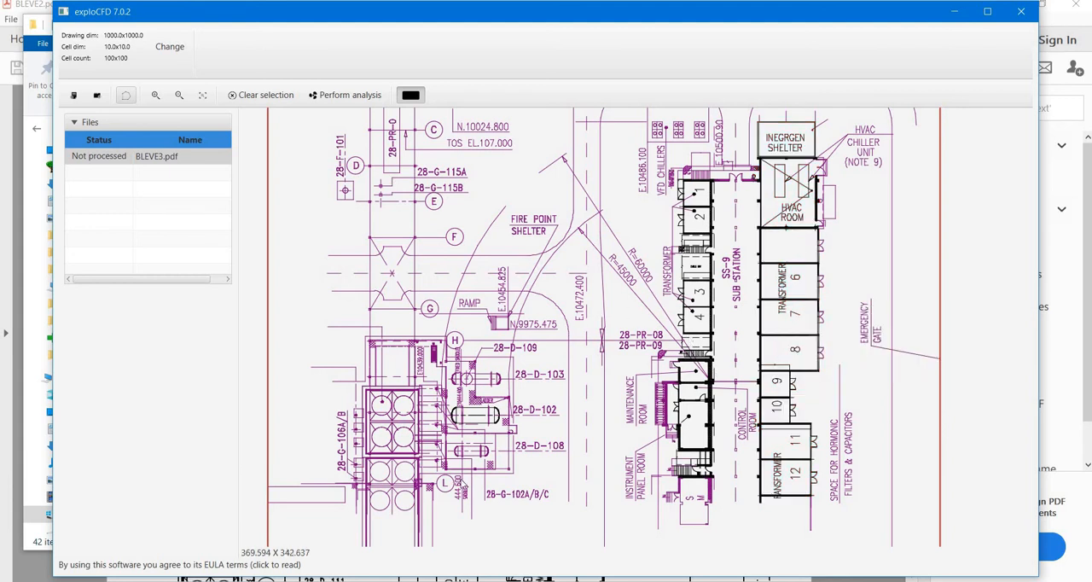
Exclude the selected line at the right-hand end cap of vessel 28-D-102
scroll(477, 414, "up", 3)
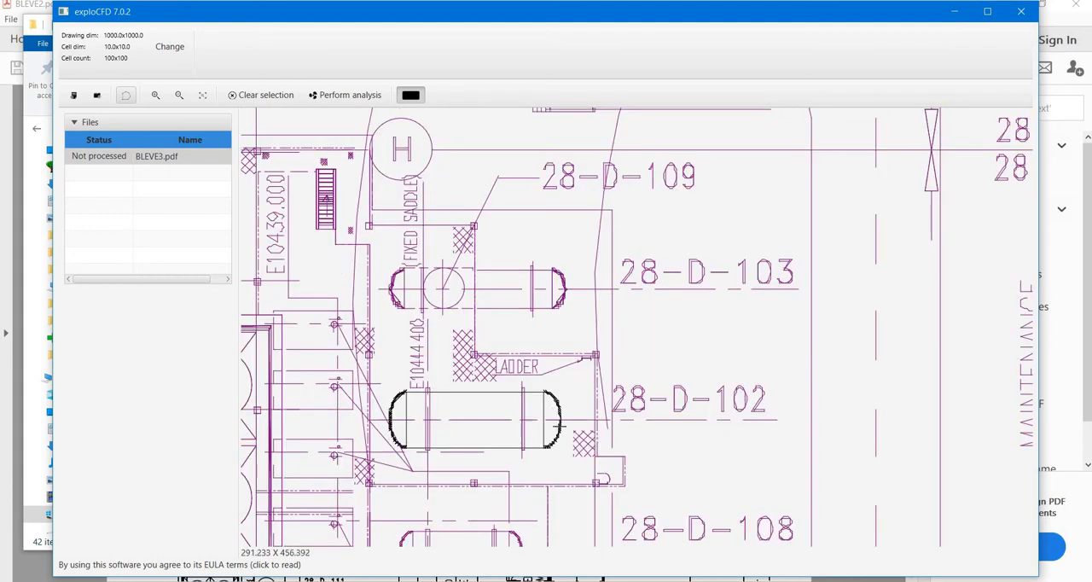
left_click(560, 426)
right_click(560, 429)
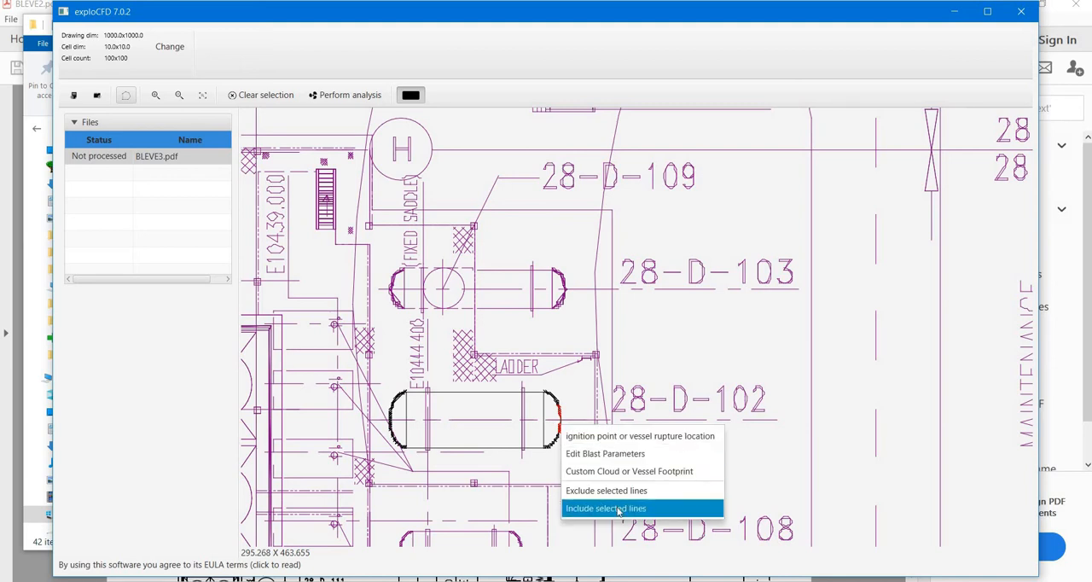
left_click(610, 490)
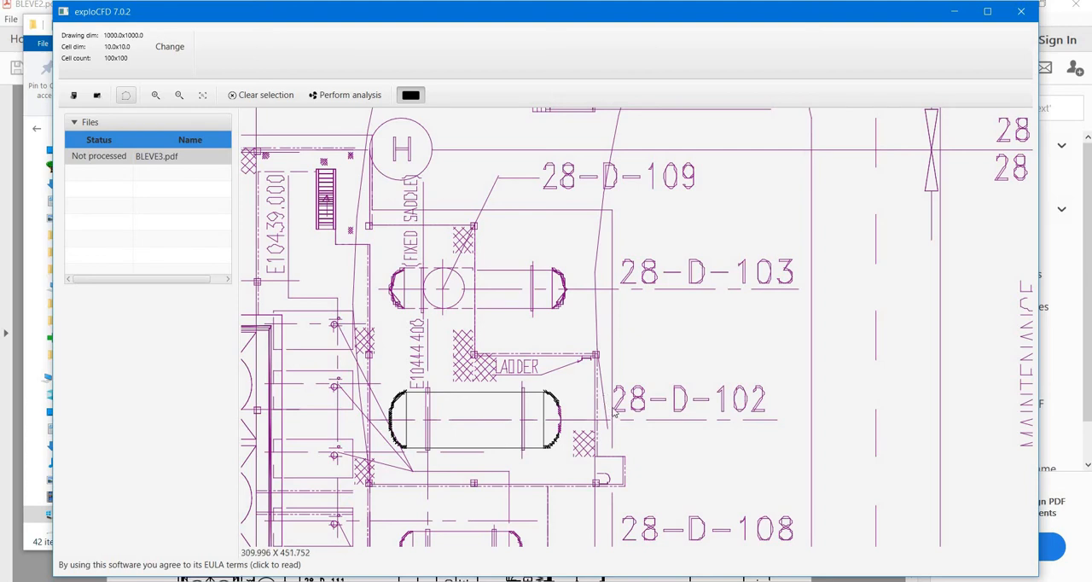
Measure the height and width of the drawing's border by tracing its corners with the polygon tool
scroll(613, 416, "down", 10)
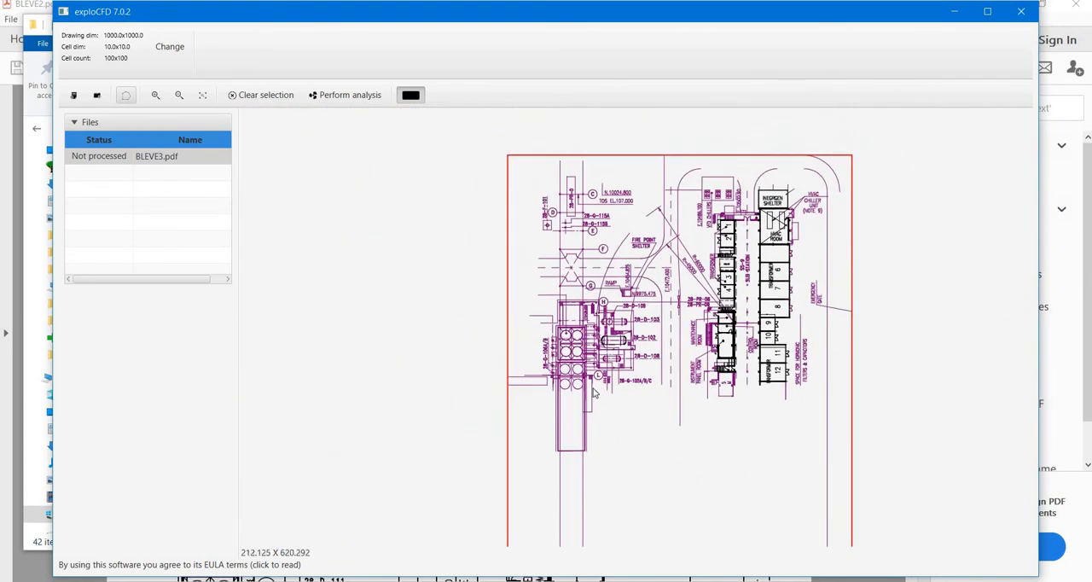
scroll(534, 376, "down", 3)
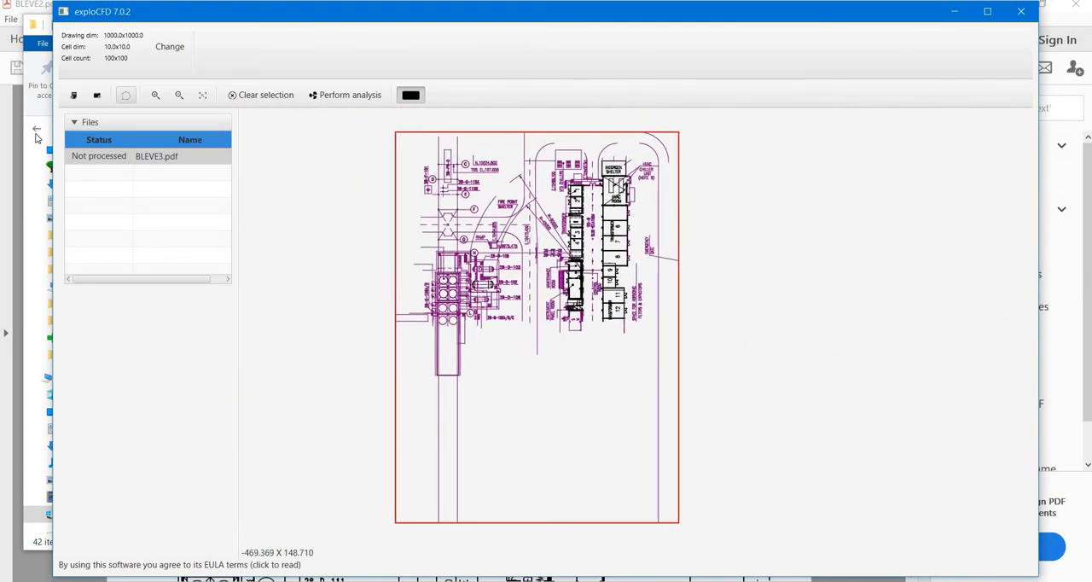
left_click(123, 96)
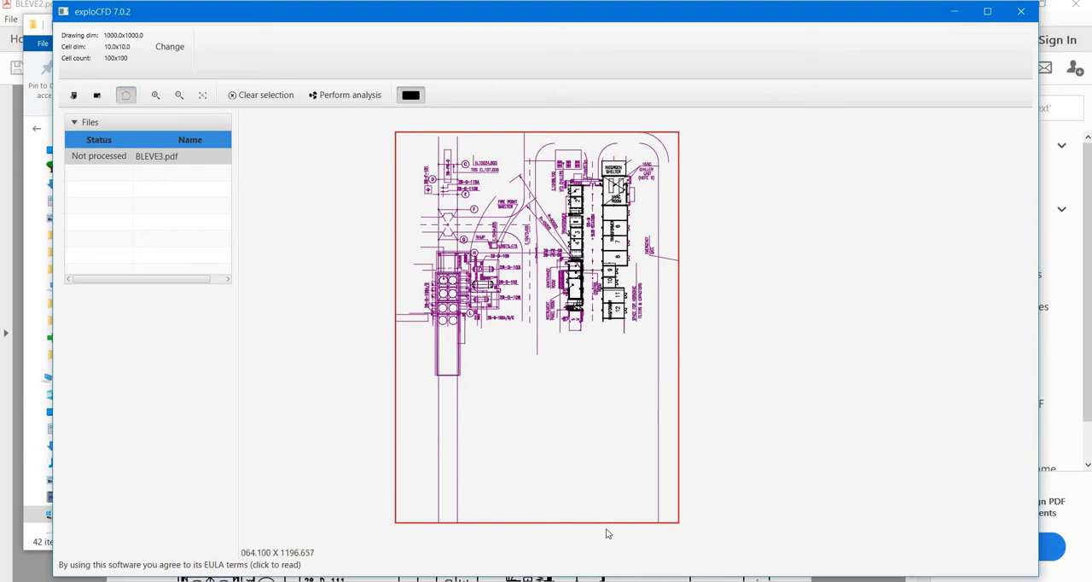
left_click(678, 521)
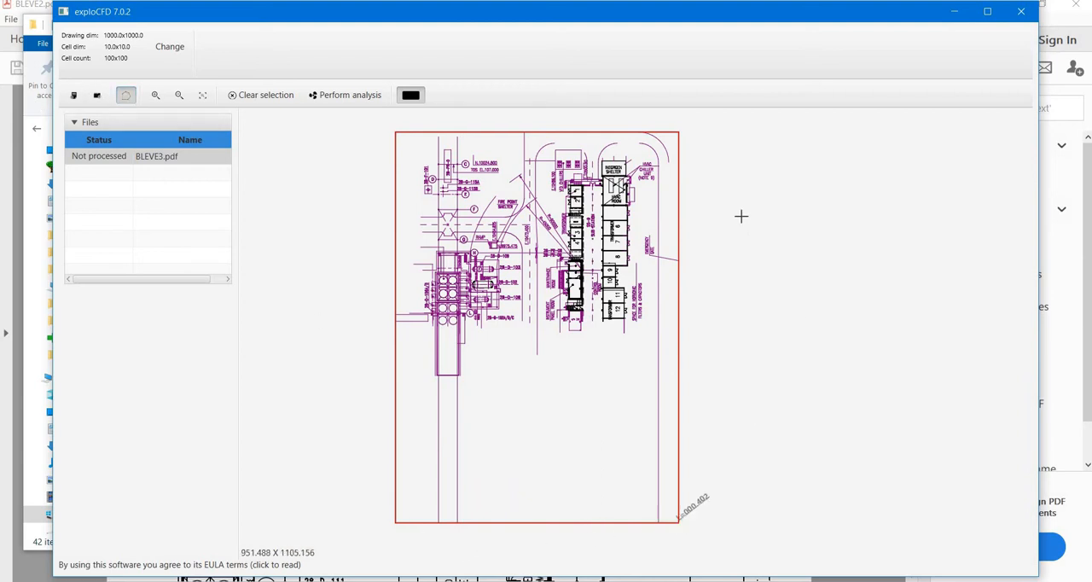
left_click(678, 132)
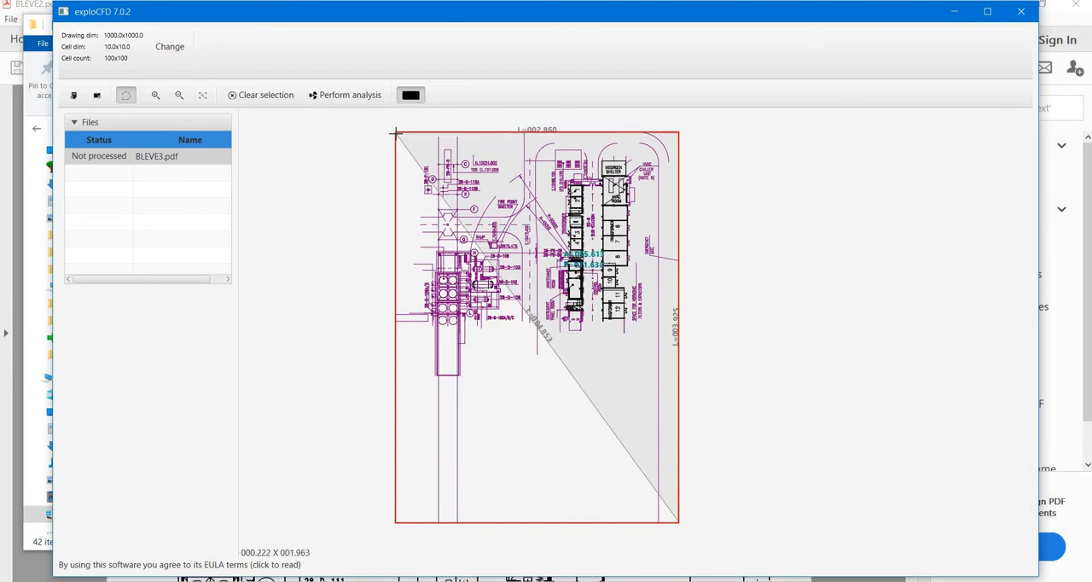
left_click(395, 132)
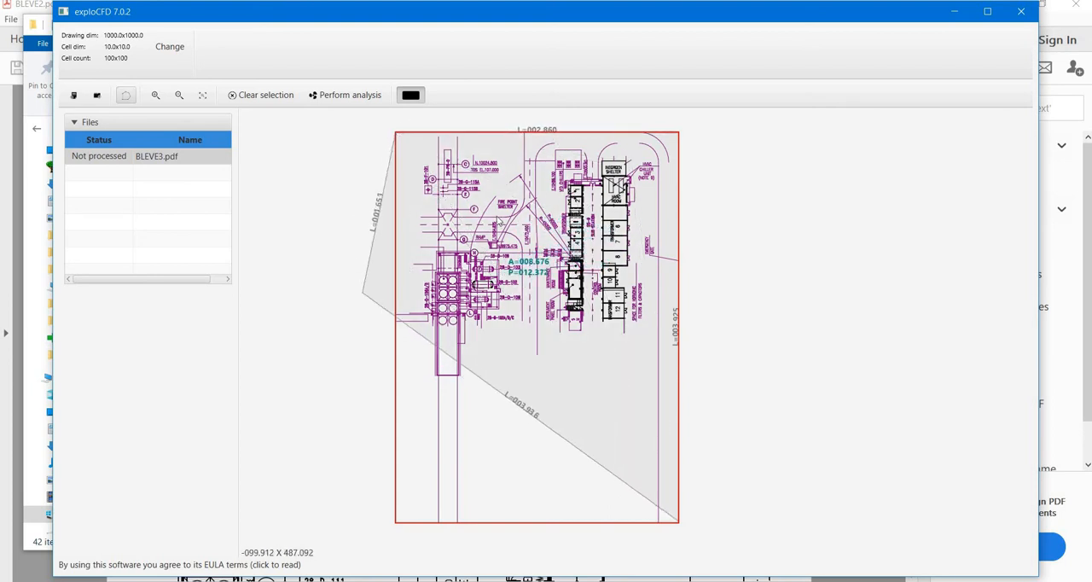
double_click(362, 293)
Set the drawing size to 286 wide by 392 high, recalculate the cells, and apply the dimensions
left_click(175, 53)
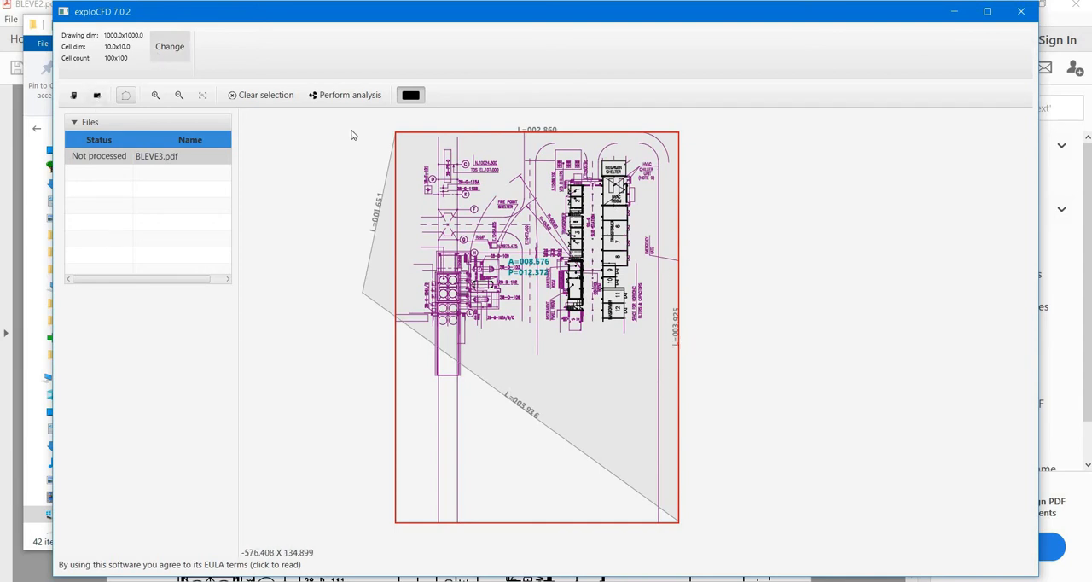
type("286")
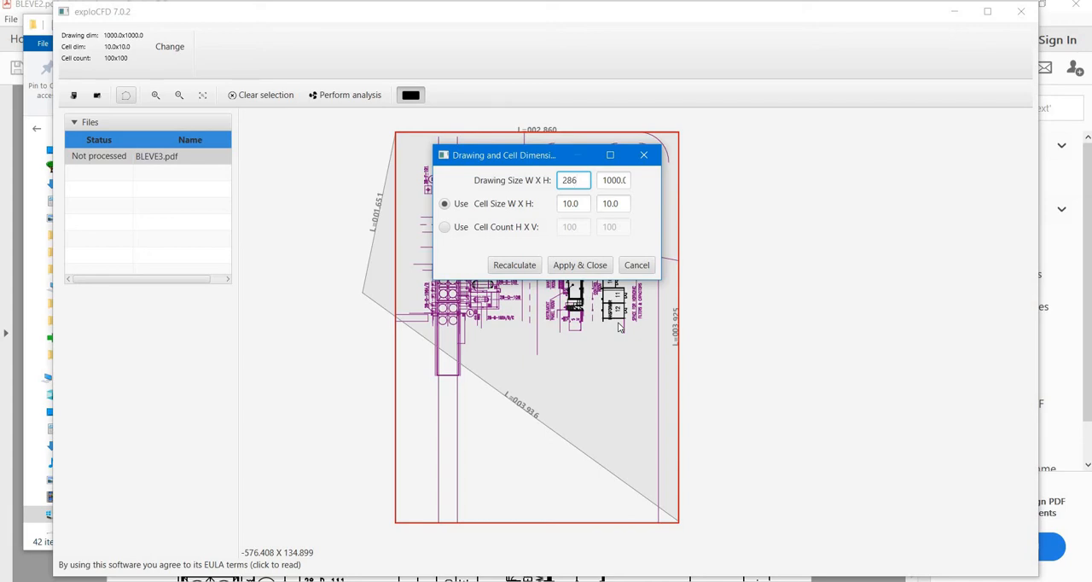
key("Tab")
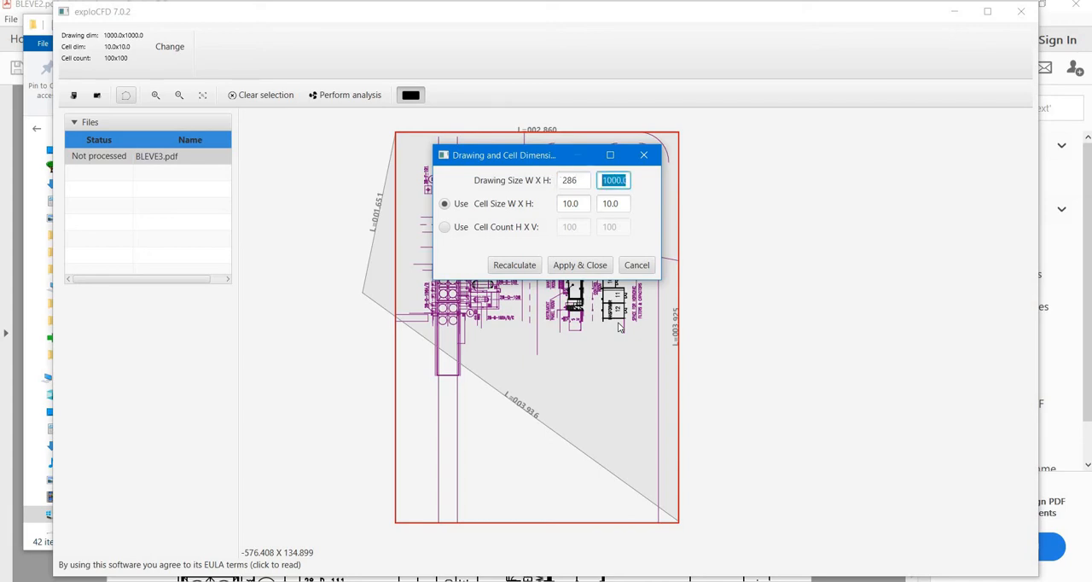
type("392")
left_click(514, 265)
left_click(580, 264)
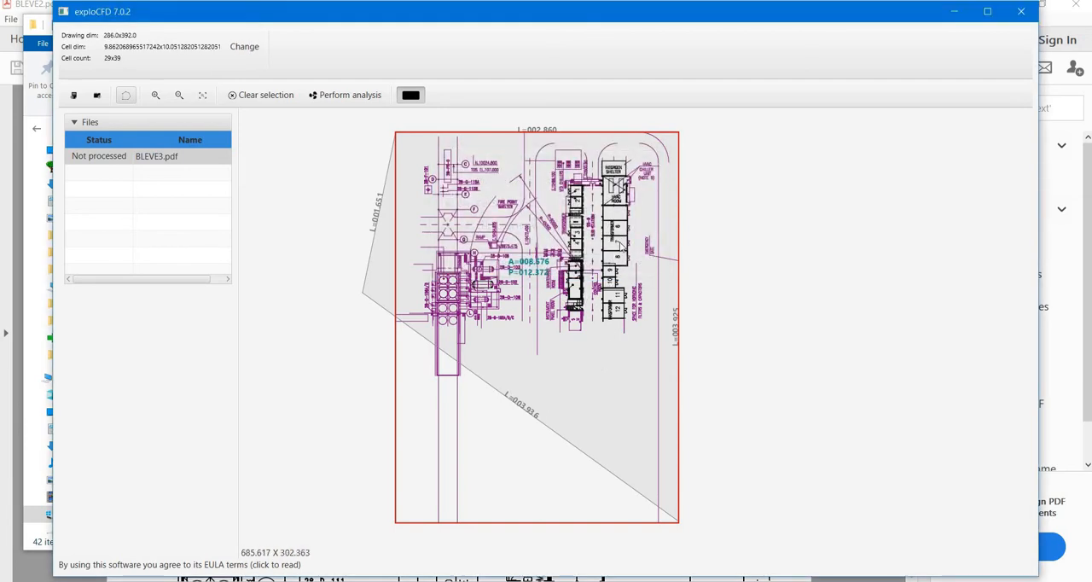
Remove the measurement polygon from the drawing
scroll(638, 320, "up", 2)
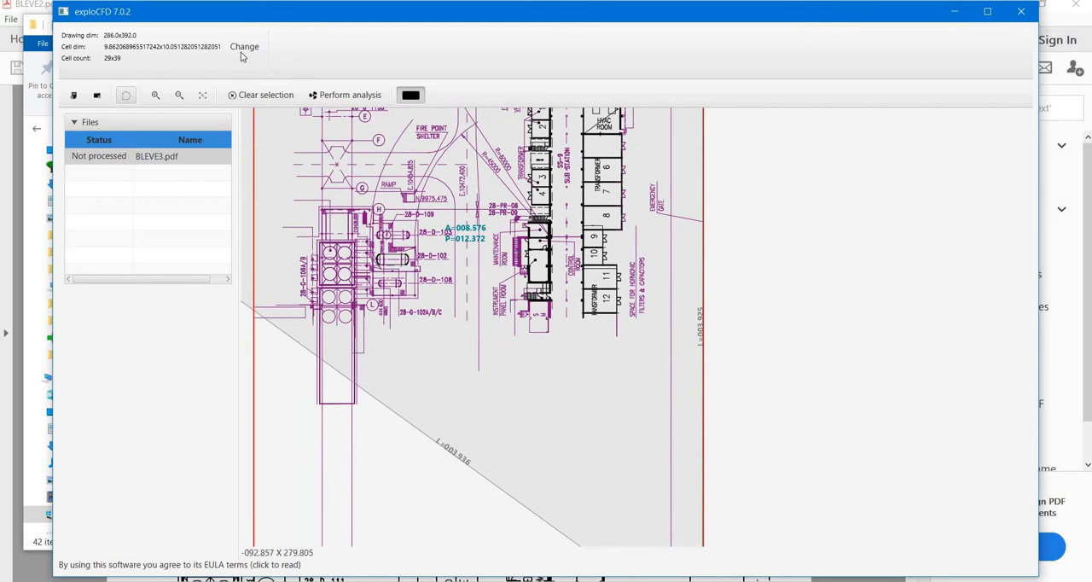
scroll(291, 315, "down", 1)
scroll(294, 303, "down", 1)
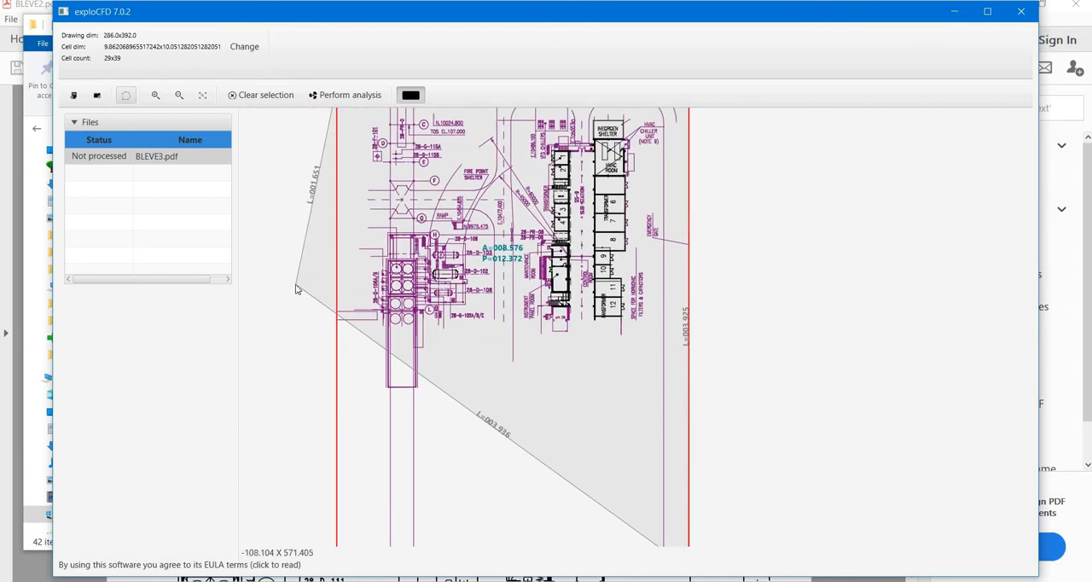
double_click(296, 286)
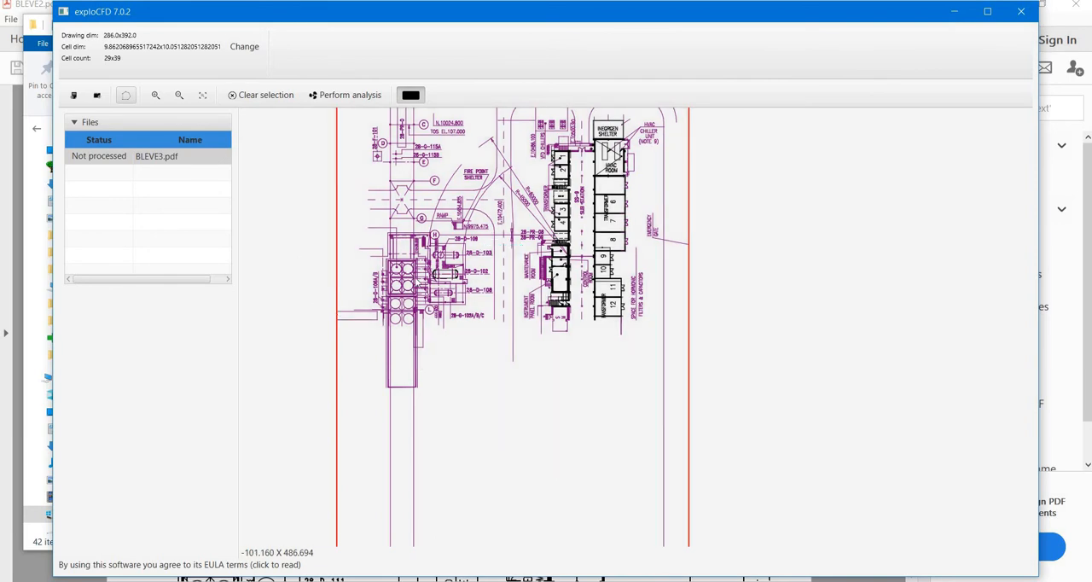
scroll(500, 344, "up", 4)
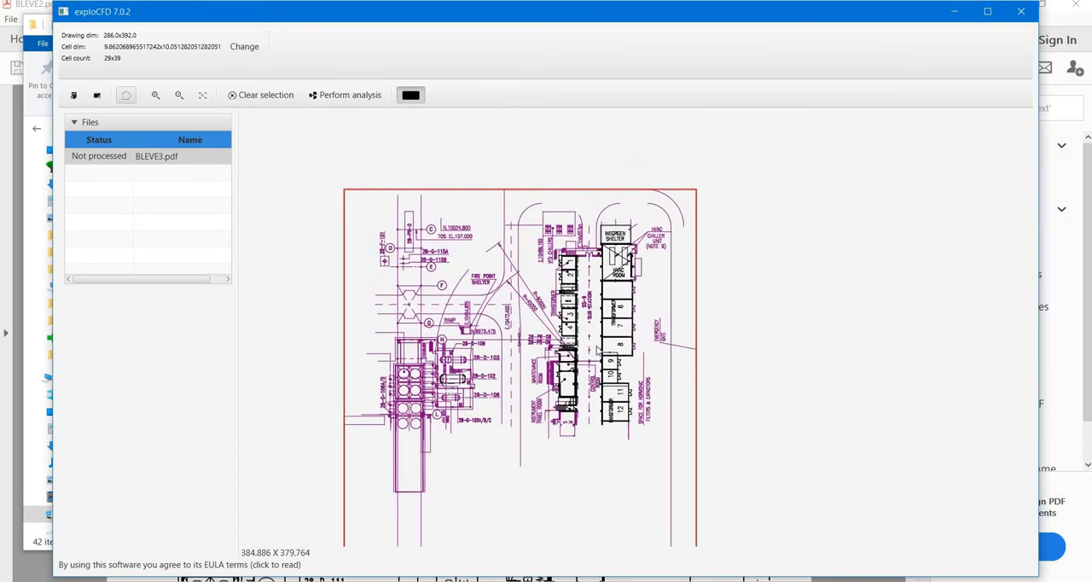
scroll(378, 373, "up", 1)
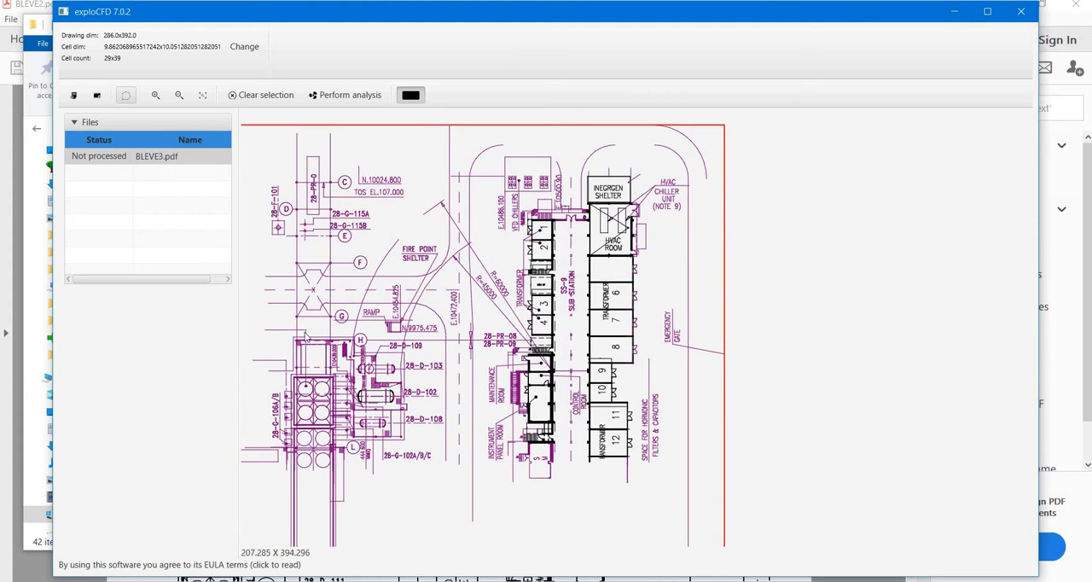
left_click_drag(332, 353, 415, 322)
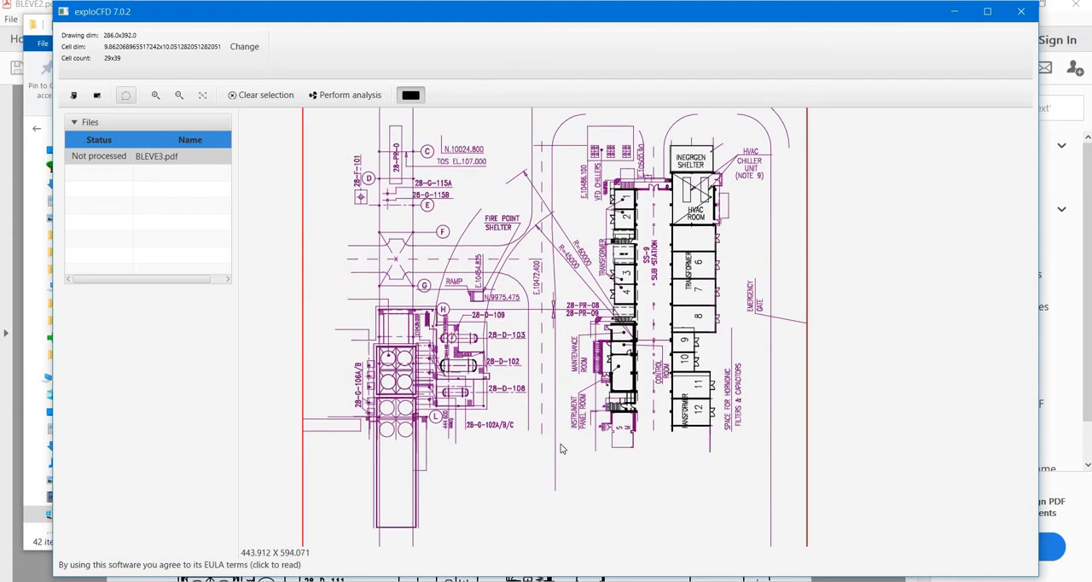
Measure the length and diameter of vessel 28-D-102 with the polygon tool
scroll(502, 392, "up", 5)
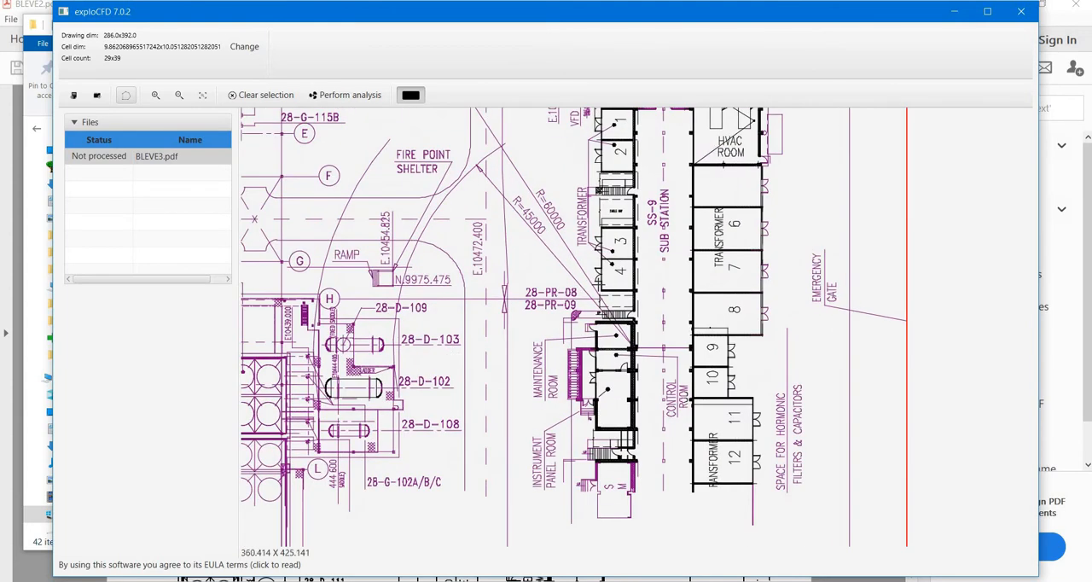
left_click_drag(523, 304, 676, 305)
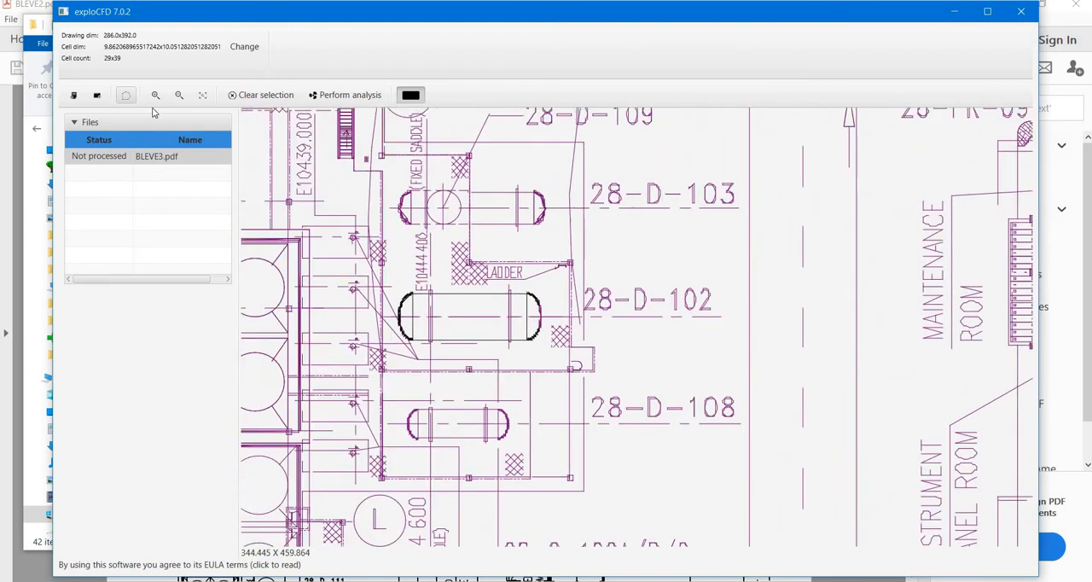
left_click(125, 89)
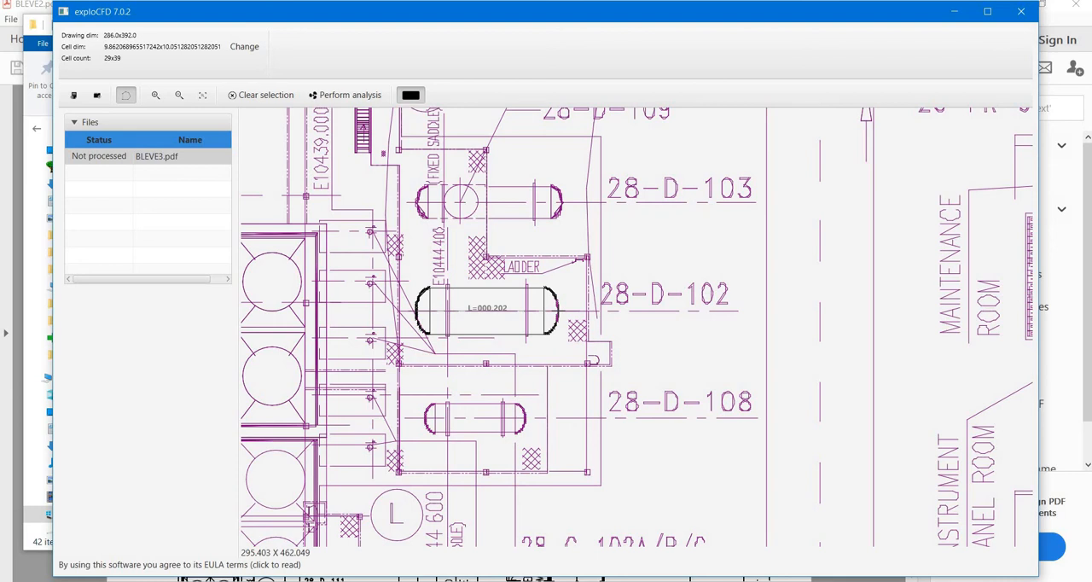
left_click(558, 311)
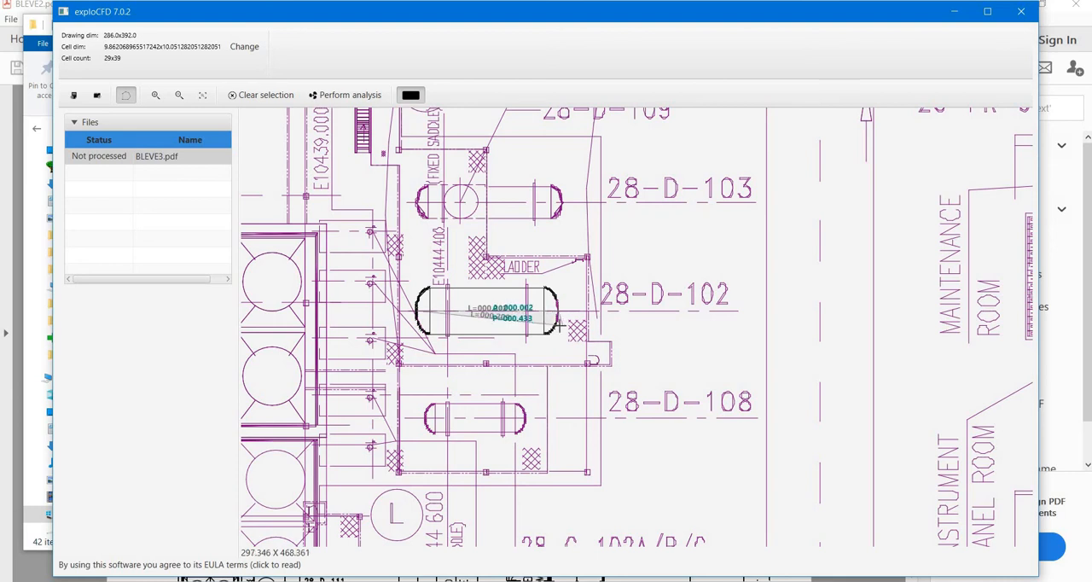
key("Escape")
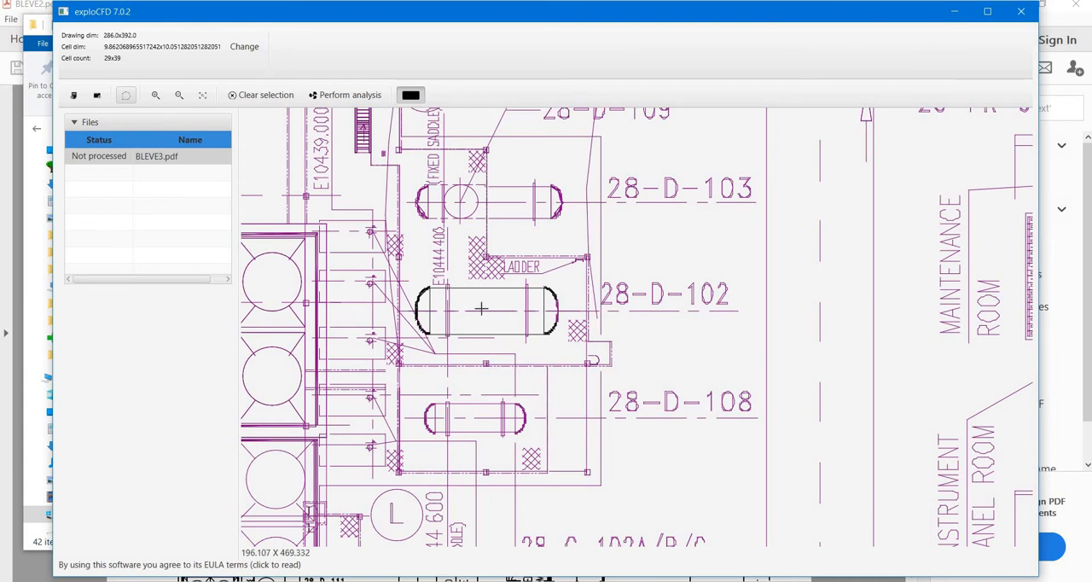
left_click(126, 95)
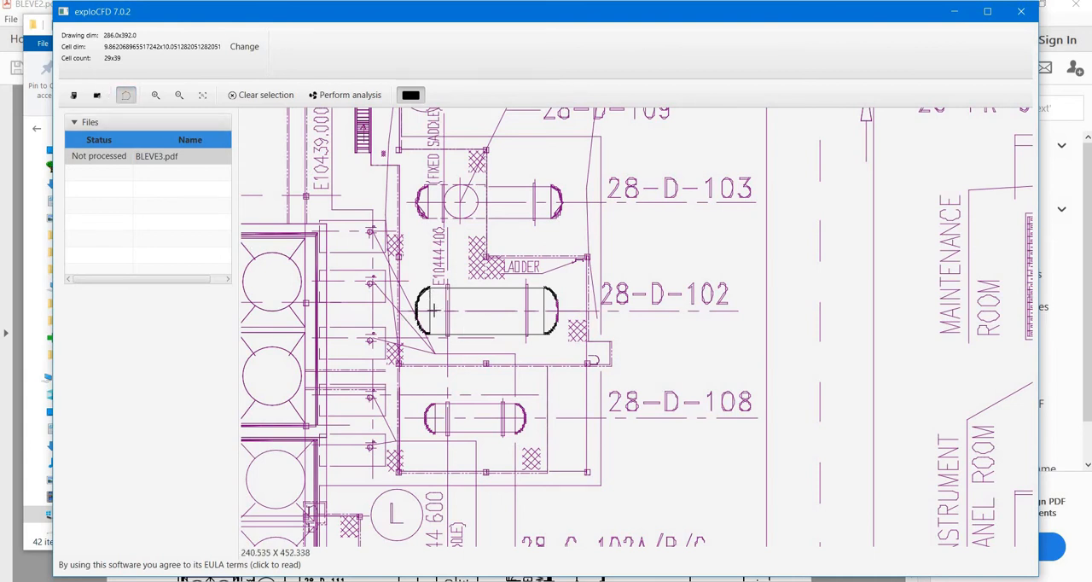
Select the vertical lines at both end caps of vessel 28-D-102 and exclude them
left_click(430, 288)
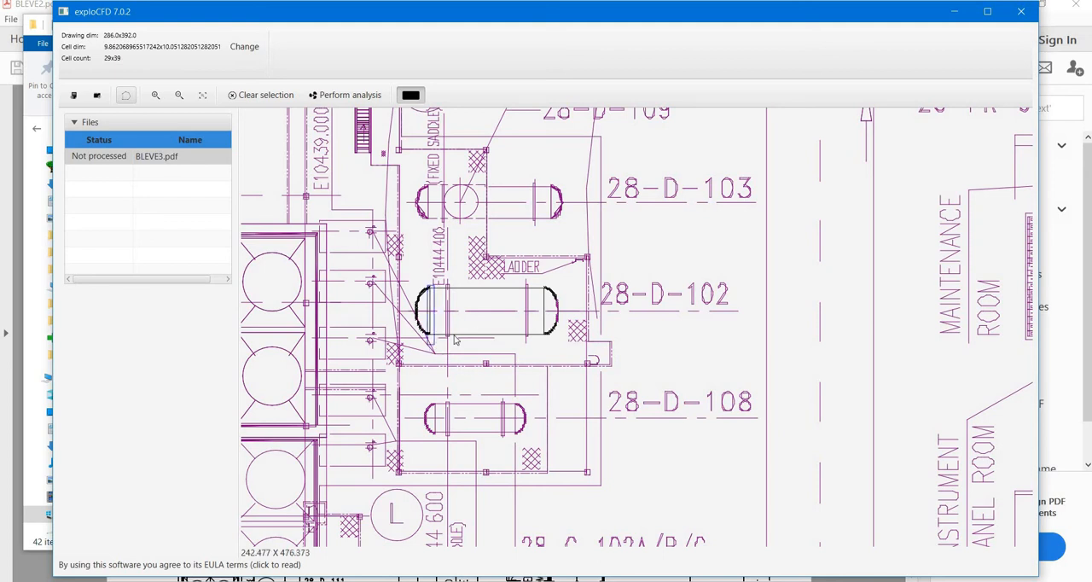
left_click_drag(534, 282, 547, 346)
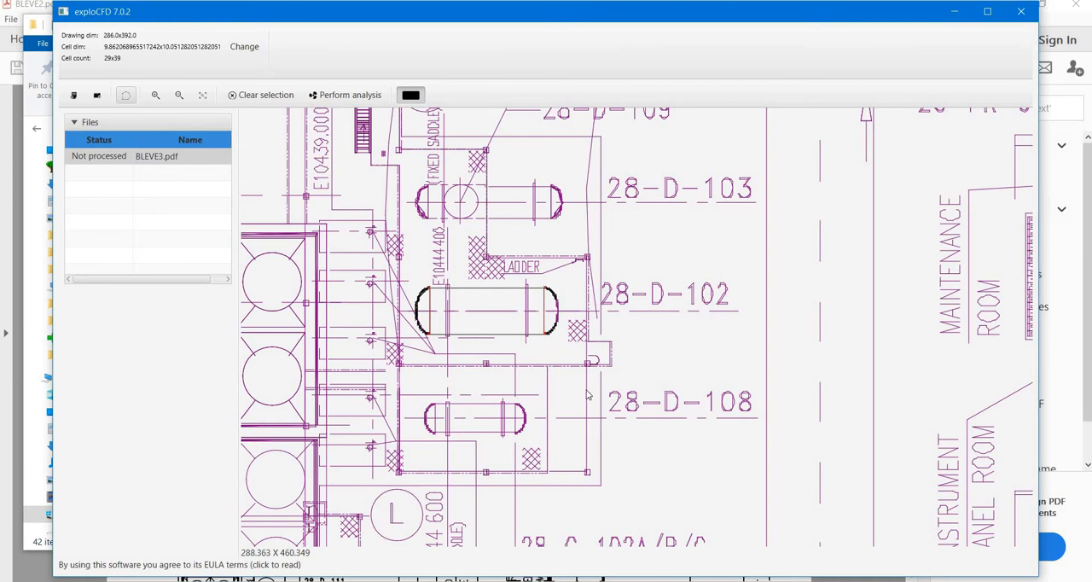
right_click(544, 312)
left_click(496, 360)
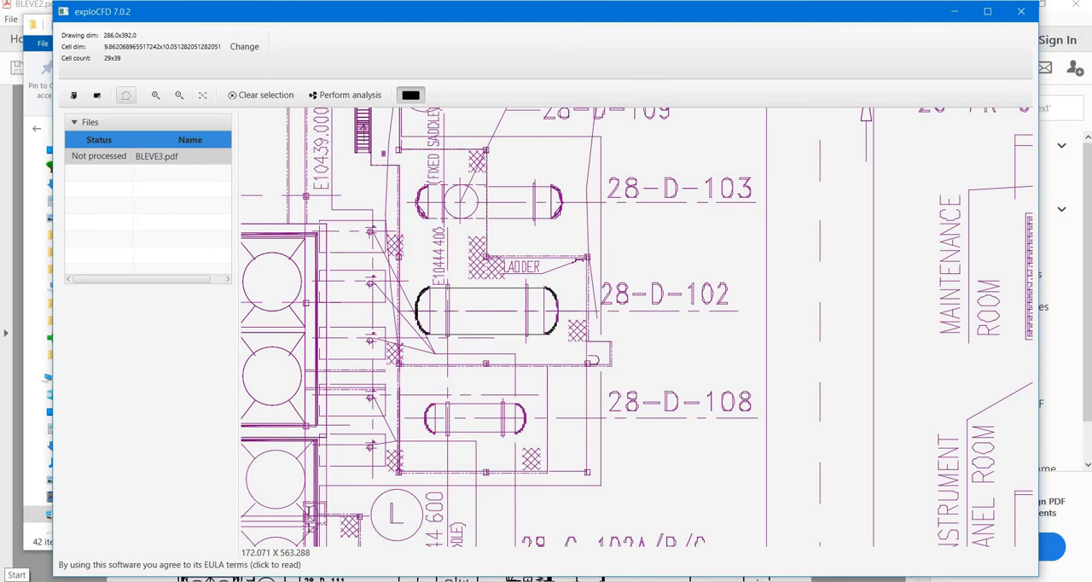
Switch to Calculator and compute the vessel's cross-sectional area as 49 × 0.25 × 3.1415926
left_click(16, 579)
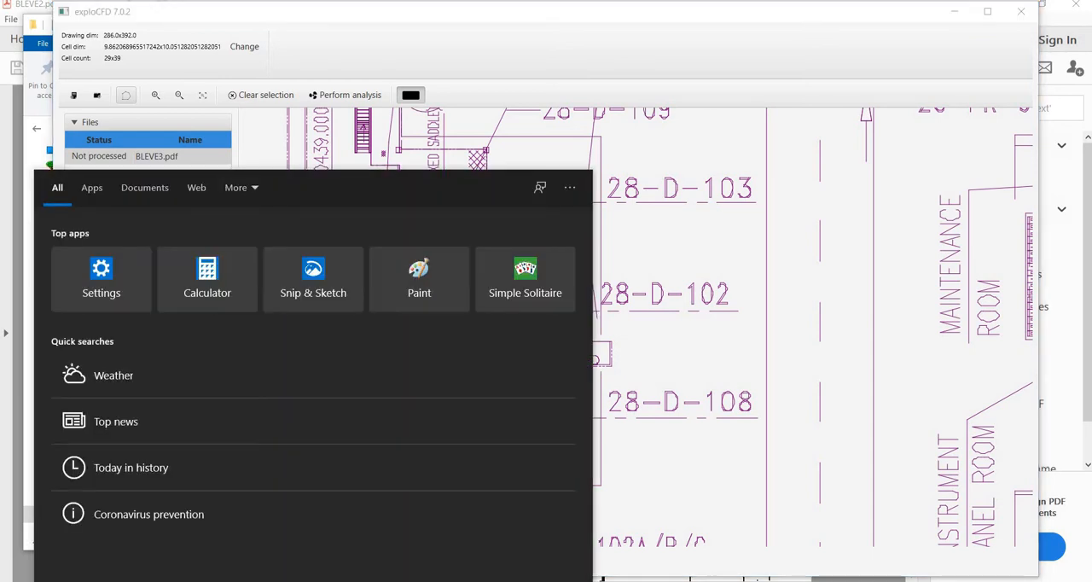
type("CA")
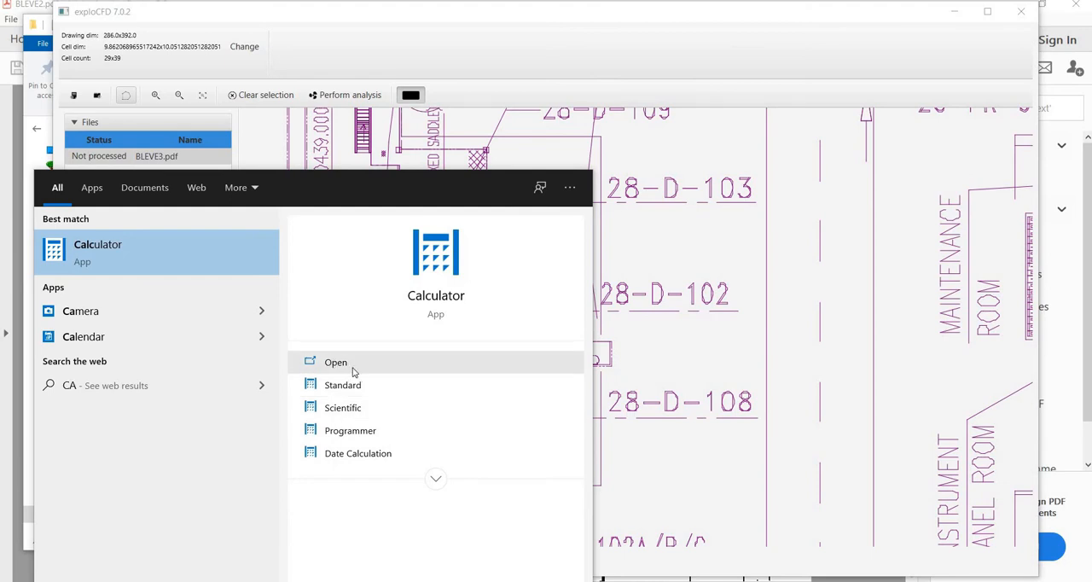
left_click(353, 372)
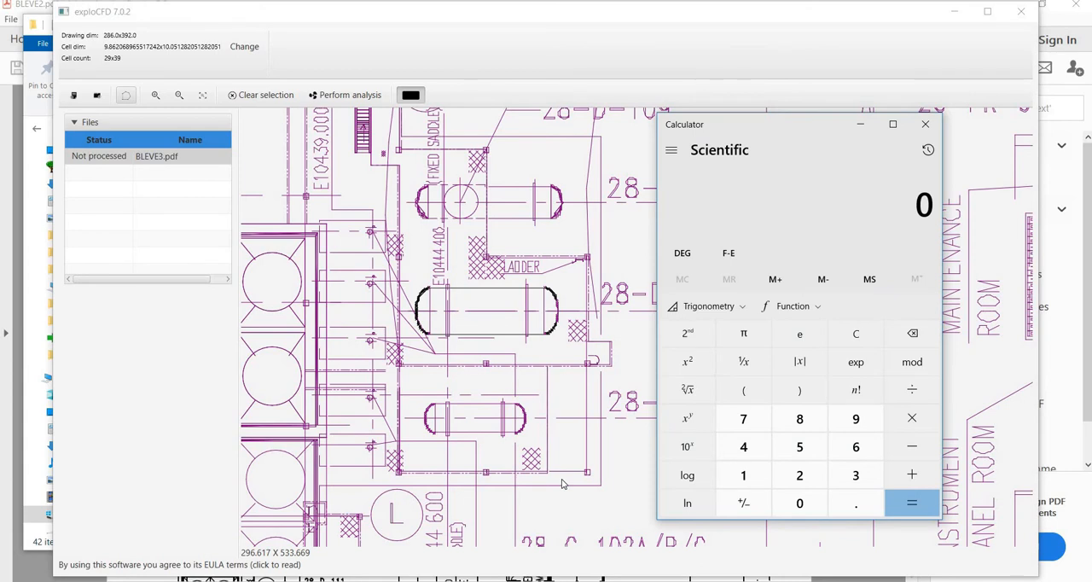
type("49")
key("asterisk")
type("0.25")
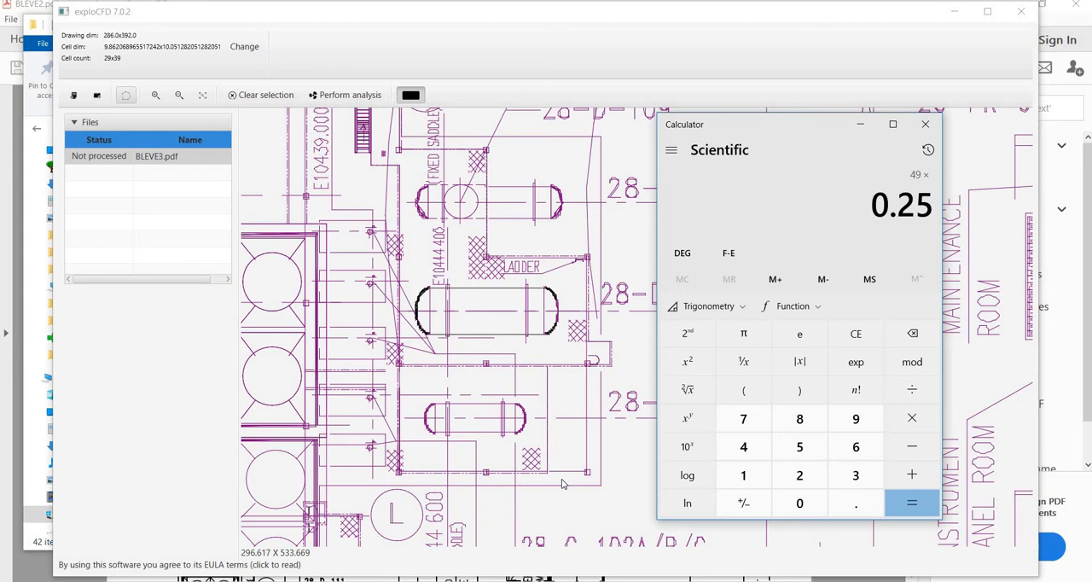
key("asterisk")
type("3.3")
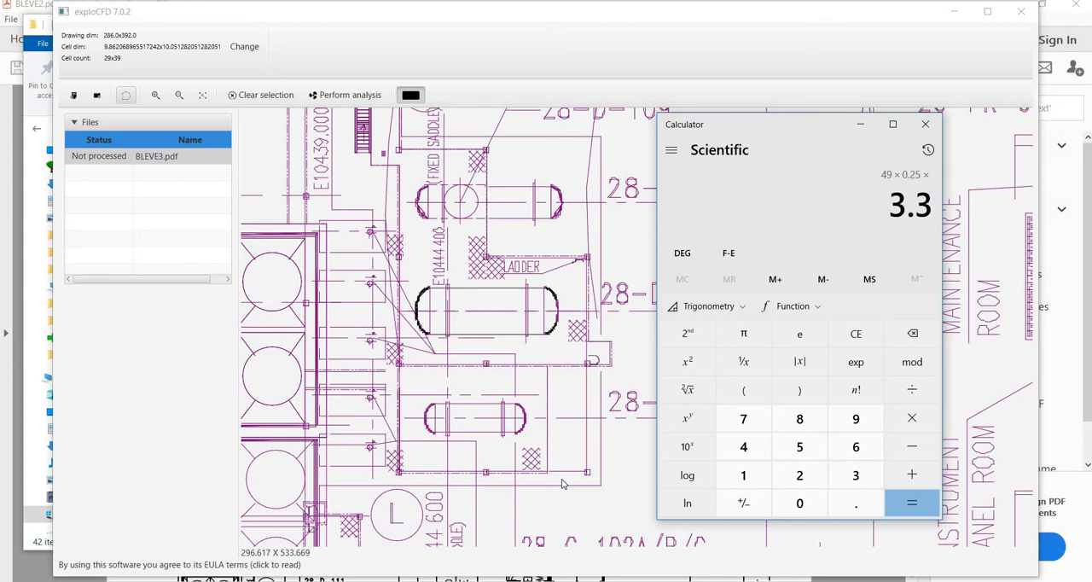
key("BackSpace")
type("1415926")
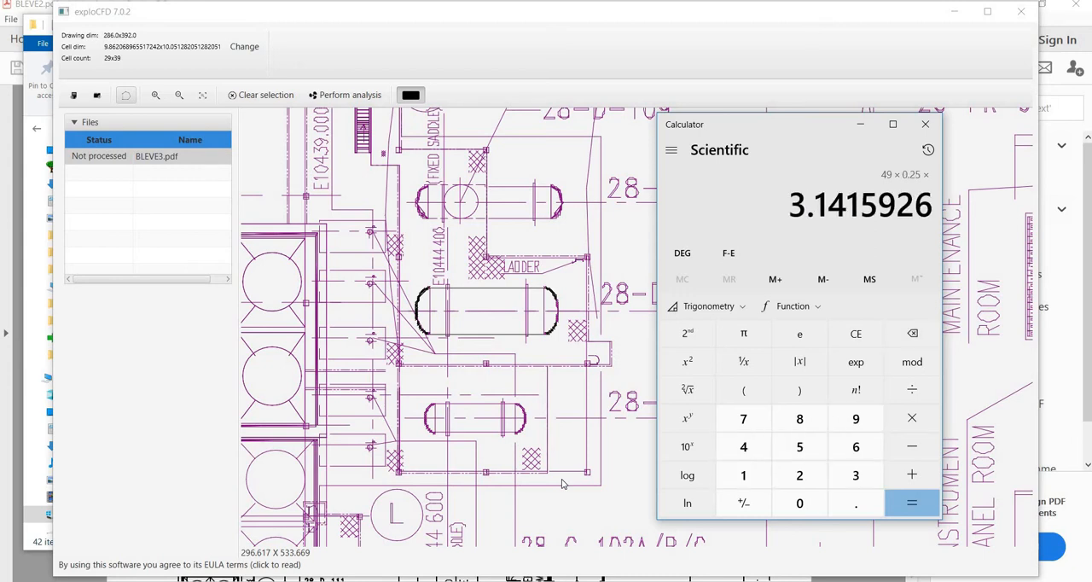
key("Return")
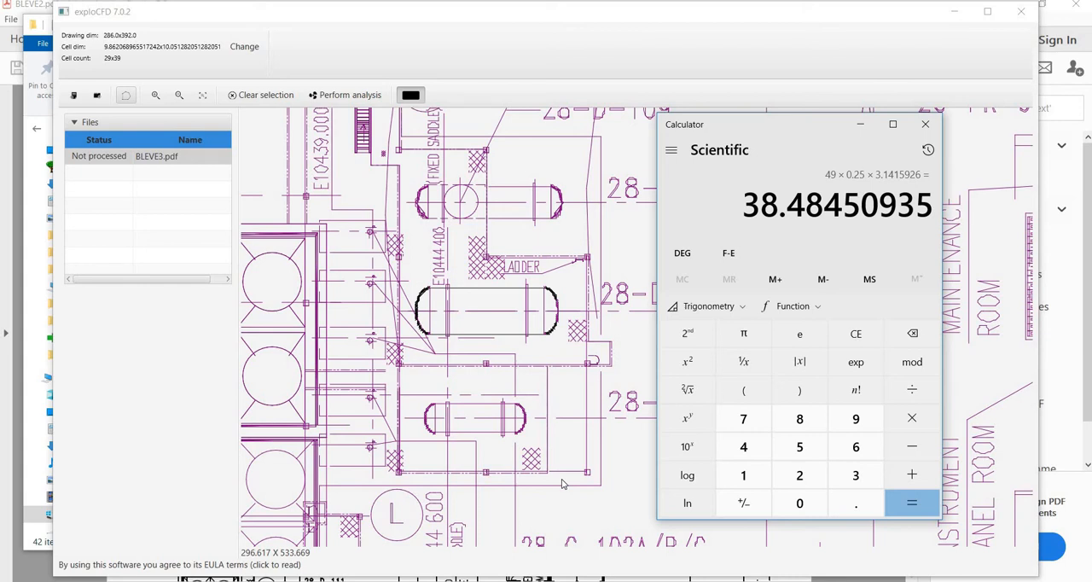
Multiply the area by the vessel length of 20 to get its volume, and close Calculator
type("*20")
key("Return")
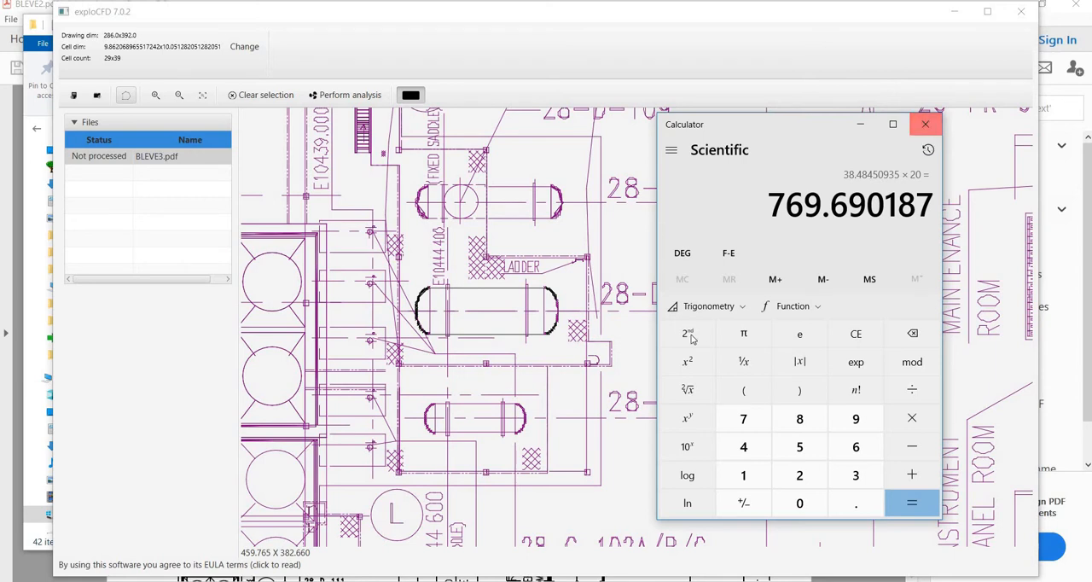
left_click(926, 126)
Place a blast point at the centre of vessel 28-D-102
scroll(720, 331, "up", 2)
scroll(765, 372, "down", 4)
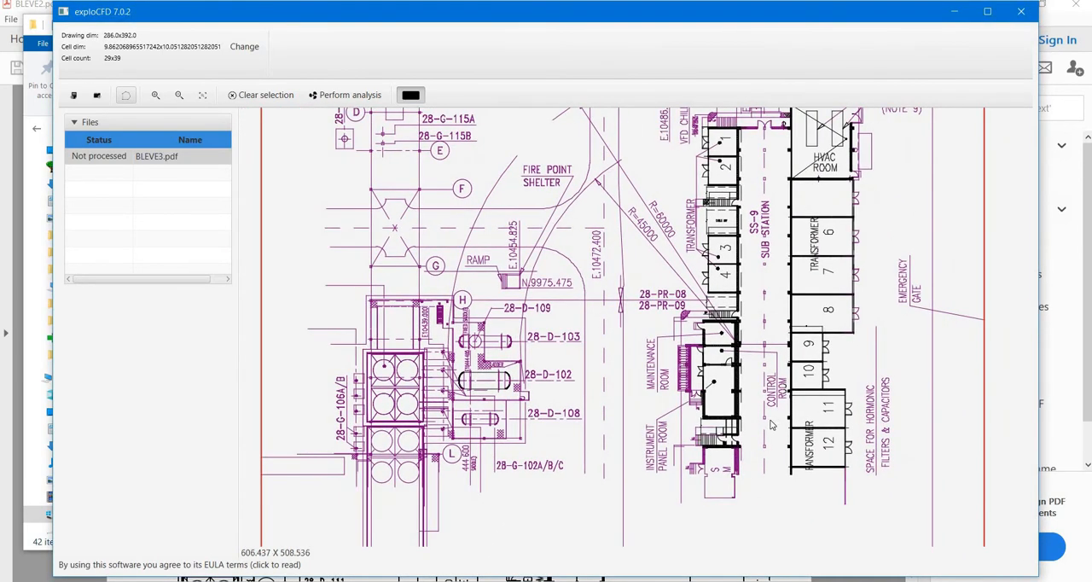
scroll(638, 325, "up", 1)
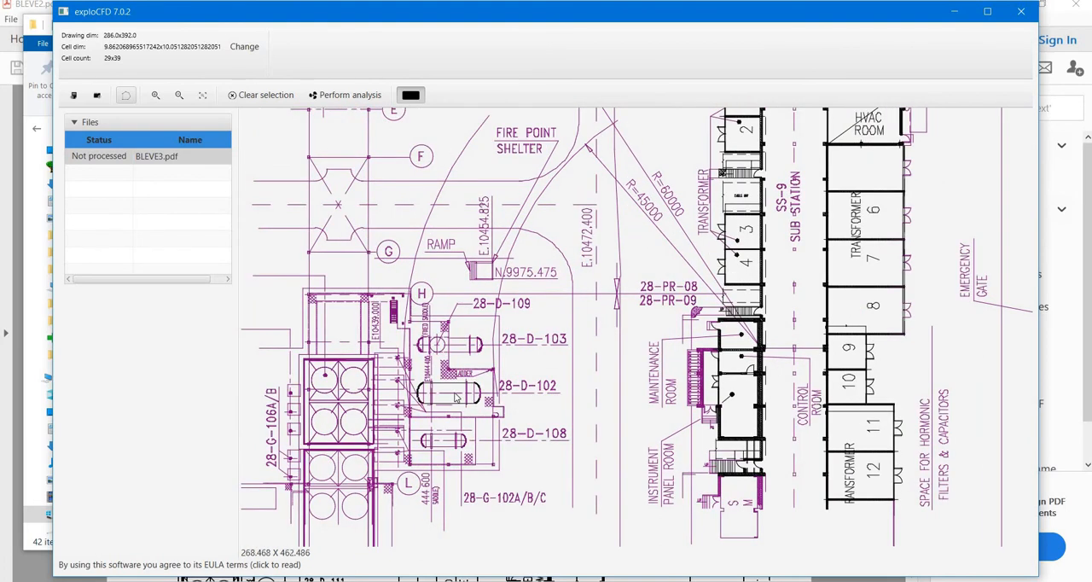
right_click(453, 394)
left_click(474, 408)
right_click(448, 398)
left_click(422, 412)
Set the cell size to 1 by 1, recalculate the cell count, and apply the dimensions
left_click(254, 52)
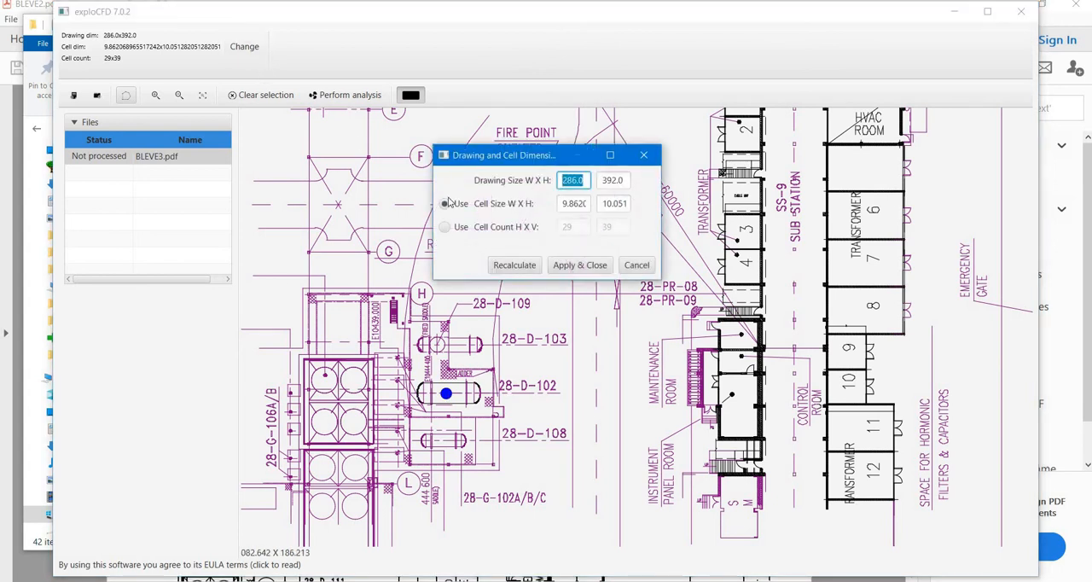
double_click(565, 203)
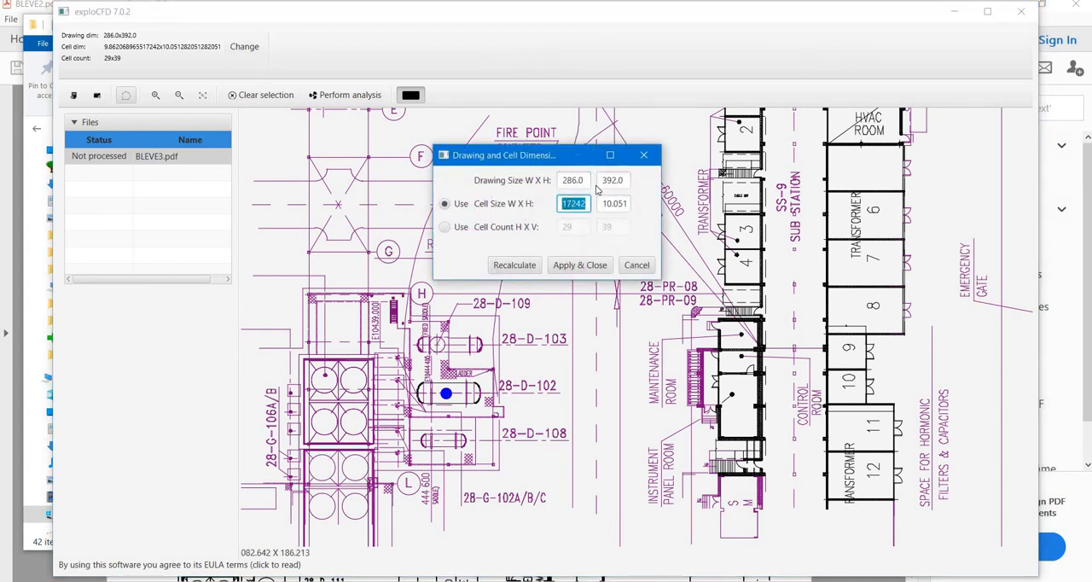
type("1")
double_click(626, 204)
type("1")
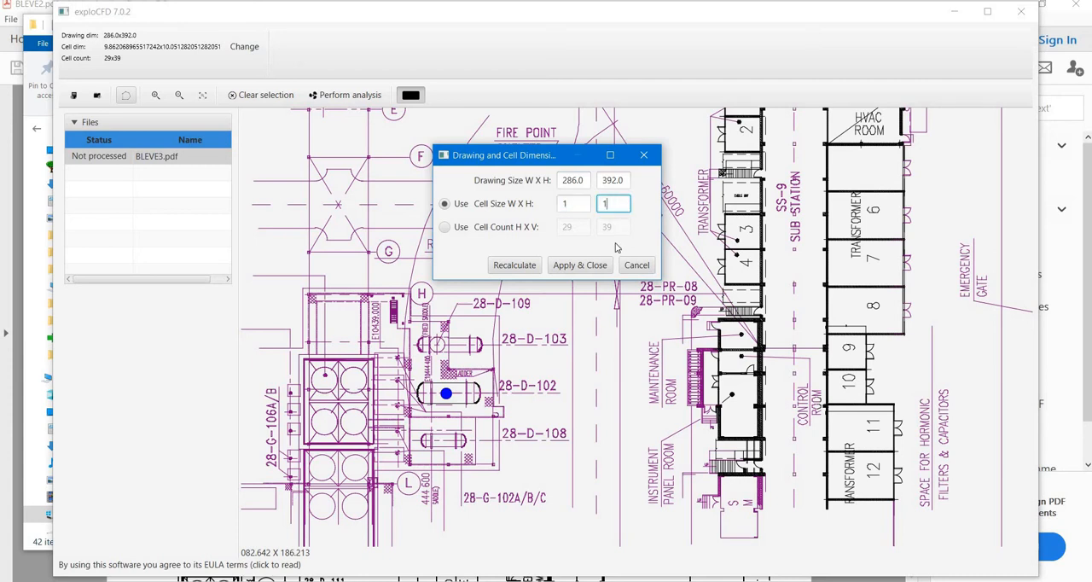
left_click(529, 268)
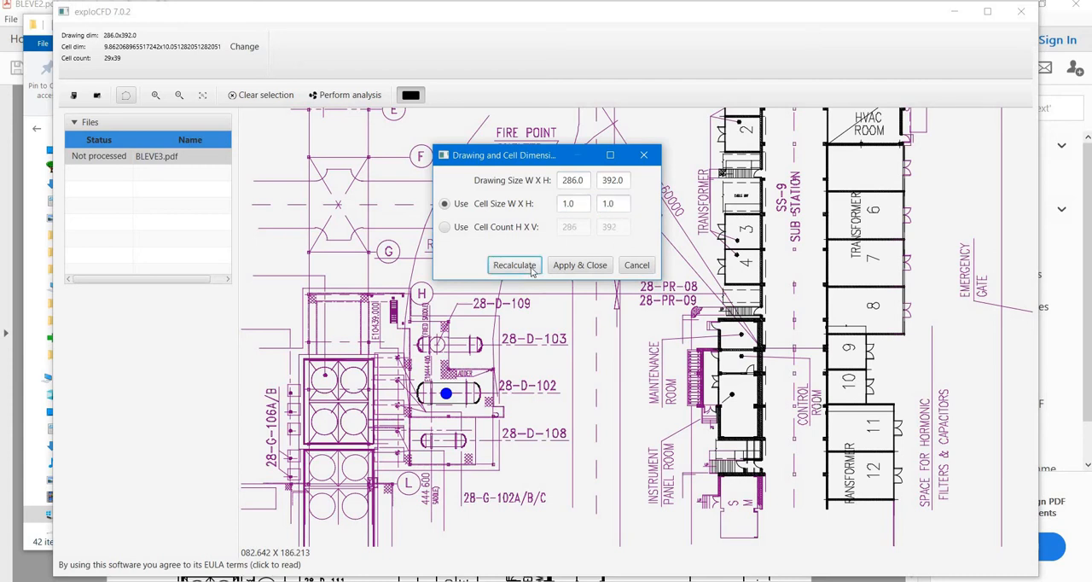
left_click(598, 267)
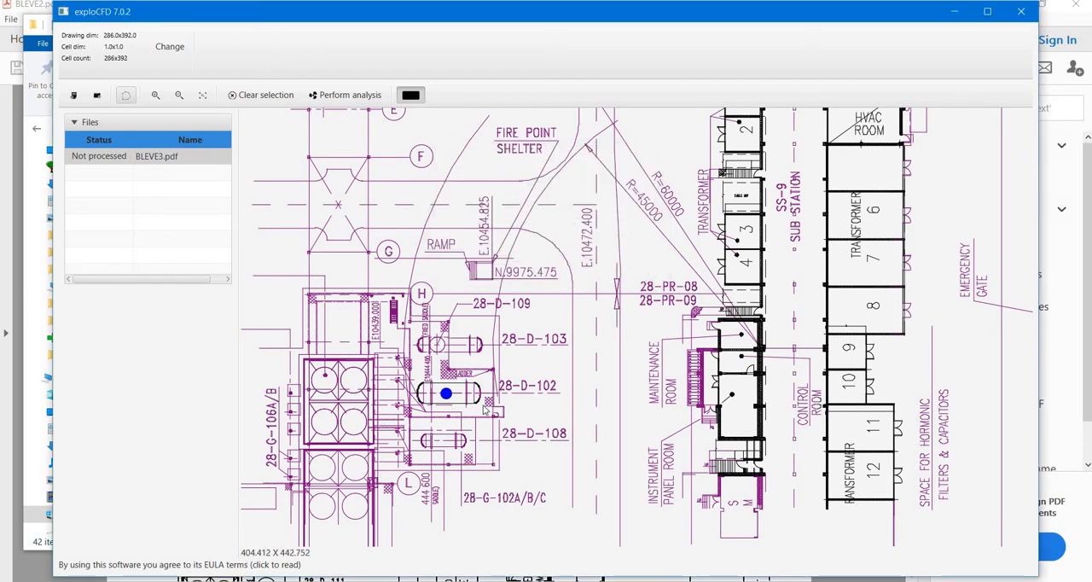
Open the editor of the blast point on vessel 28-D-102 with Custom Blast footprint switched off
scroll(445, 393, "up", 3)
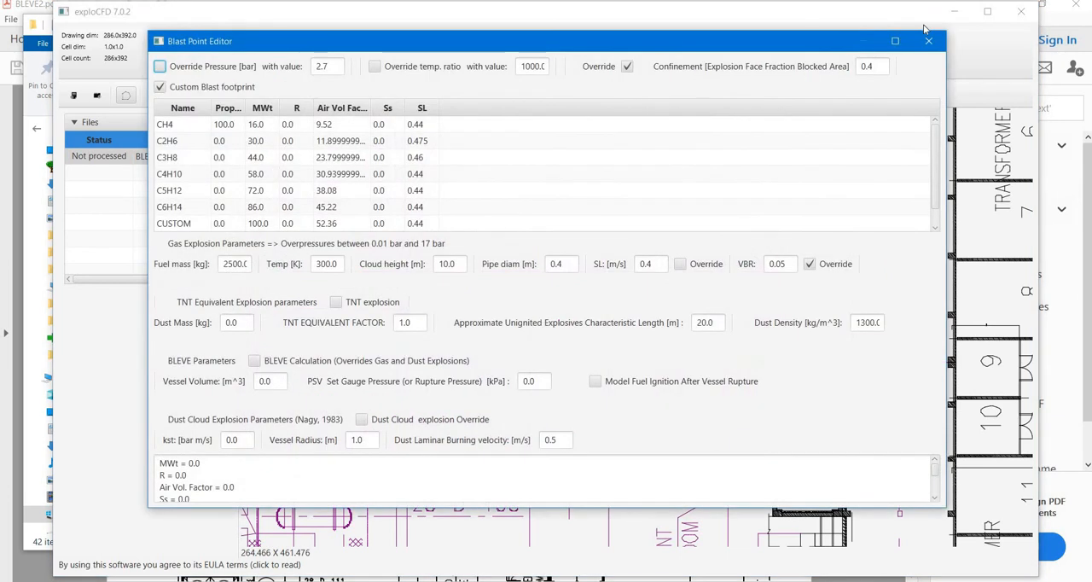
left_click(926, 40)
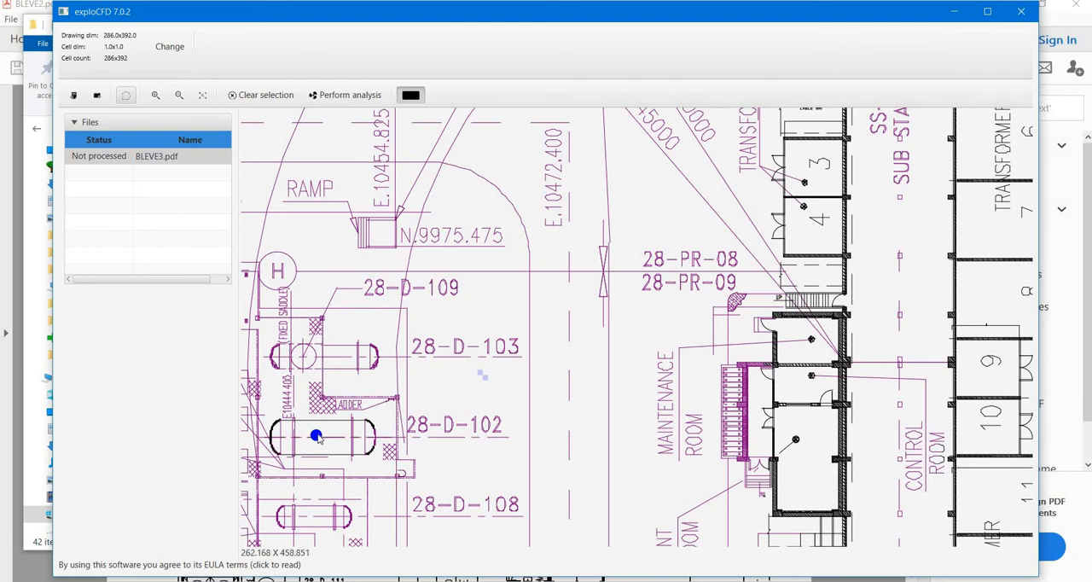
right_click(318, 440)
left_click(334, 448)
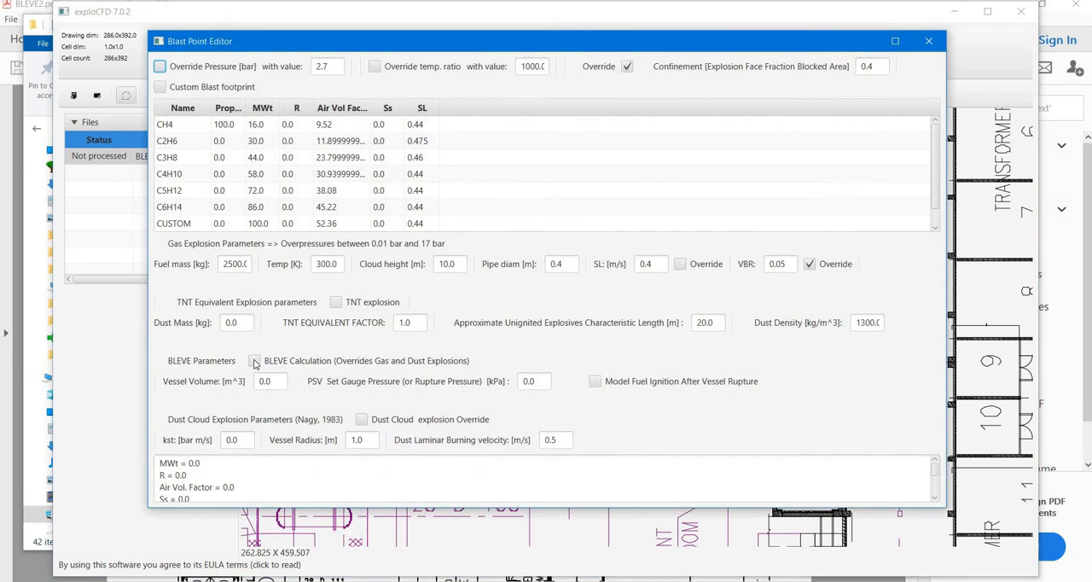
Enable the BLEVE calculation with a vessel volume of 770 m³ and a PSV set gauge pressure of 300 kPa
left_click(254, 360)
left_click(270, 383)
double_click(270, 384)
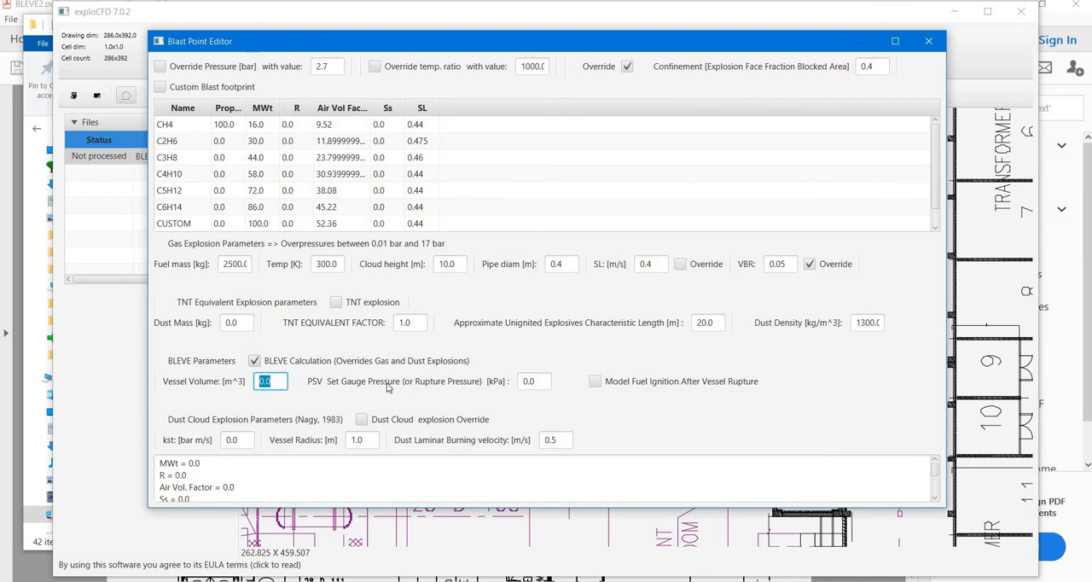
type("770")
key("Tab")
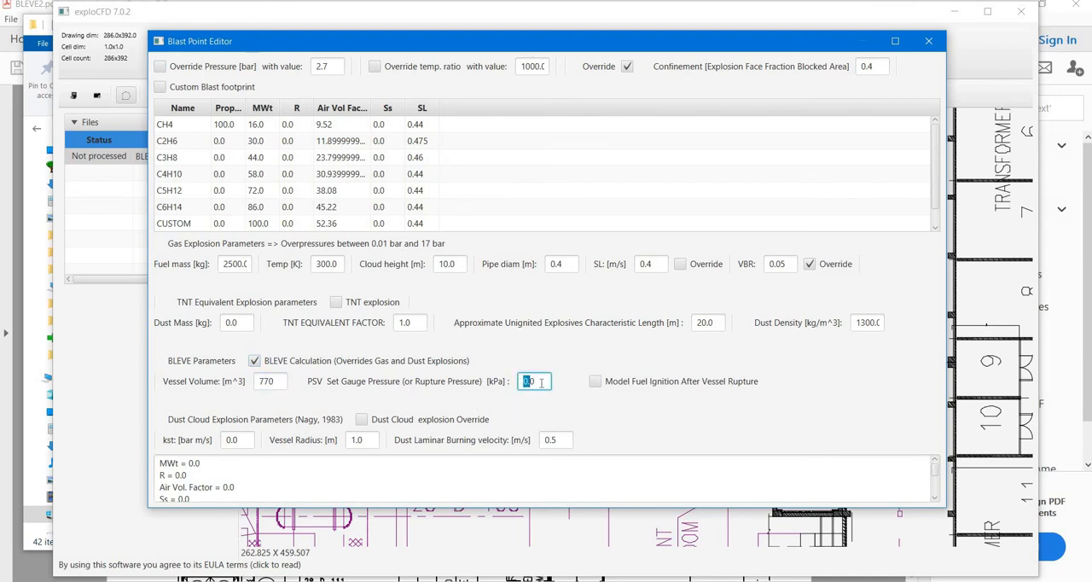
type("300")
Try Model Fuel Ignition After Vessel Rupture, review the fuel mass, pipe diameter, VBR and confinement settings, and turn the option back off
left_click(597, 385)
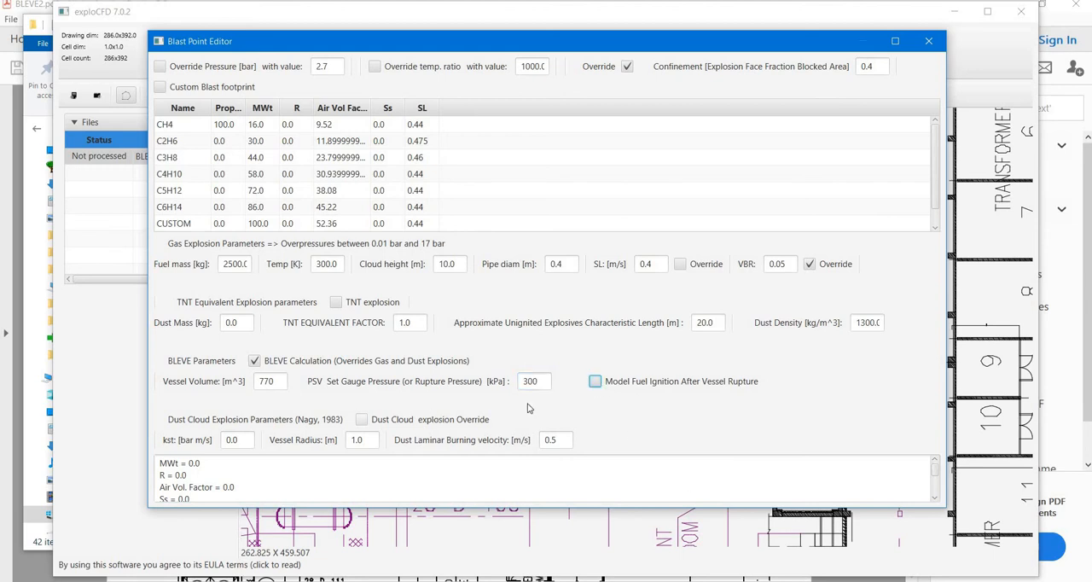
left_click(596, 386)
left_click_drag(221, 263, 250, 266)
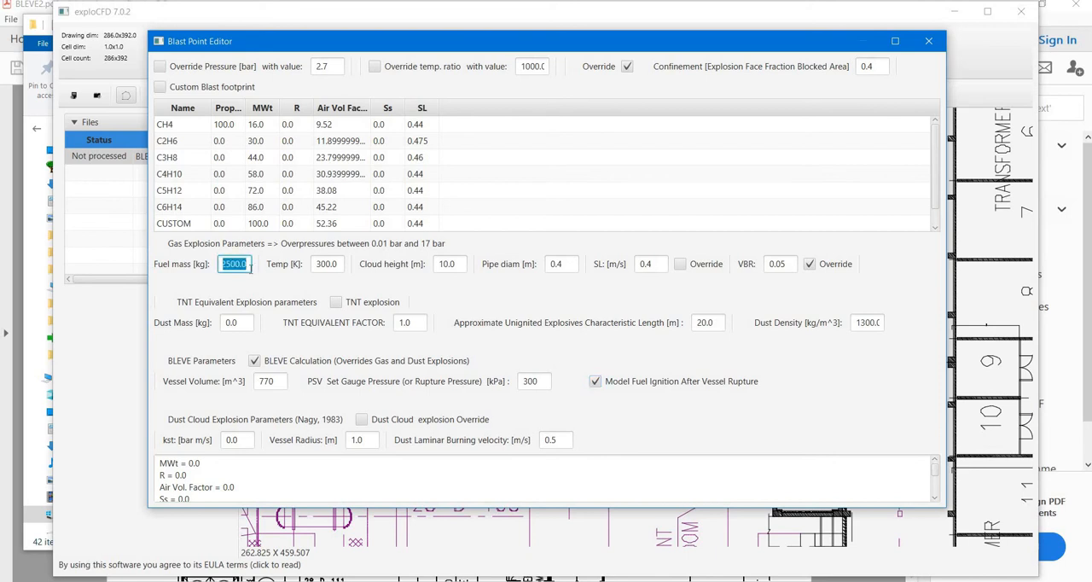
left_click(410, 273)
double_click(580, 269)
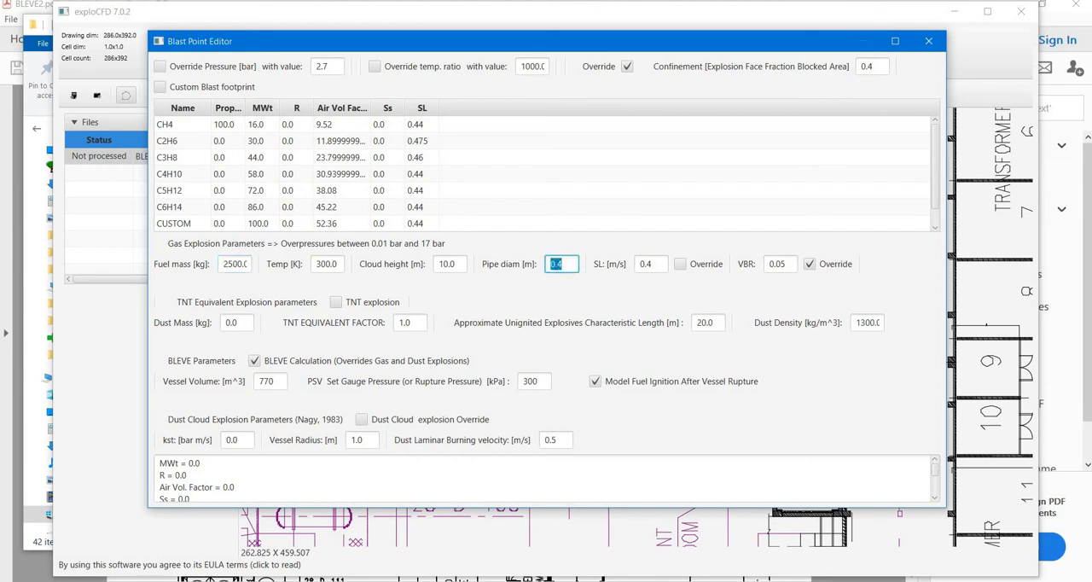
double_click(783, 264)
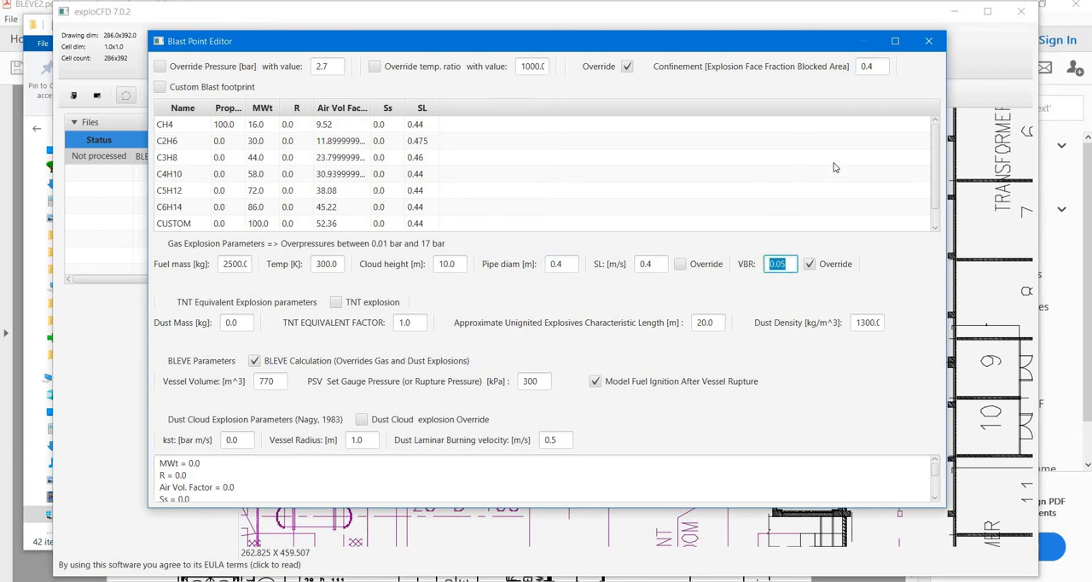
left_click(861, 66)
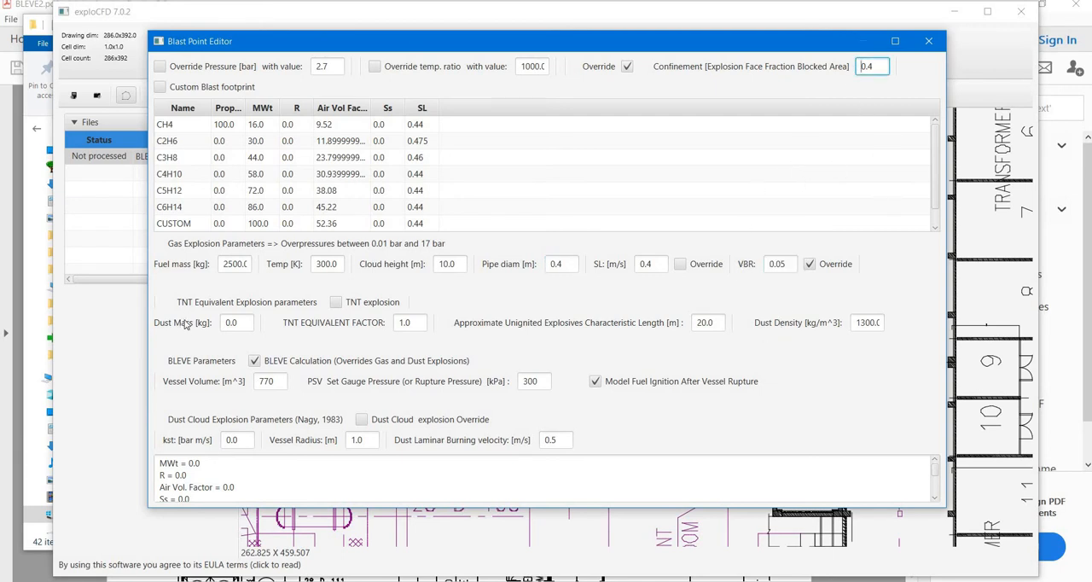
left_click(596, 381)
left_click_drag(766, 52, 725, 53)
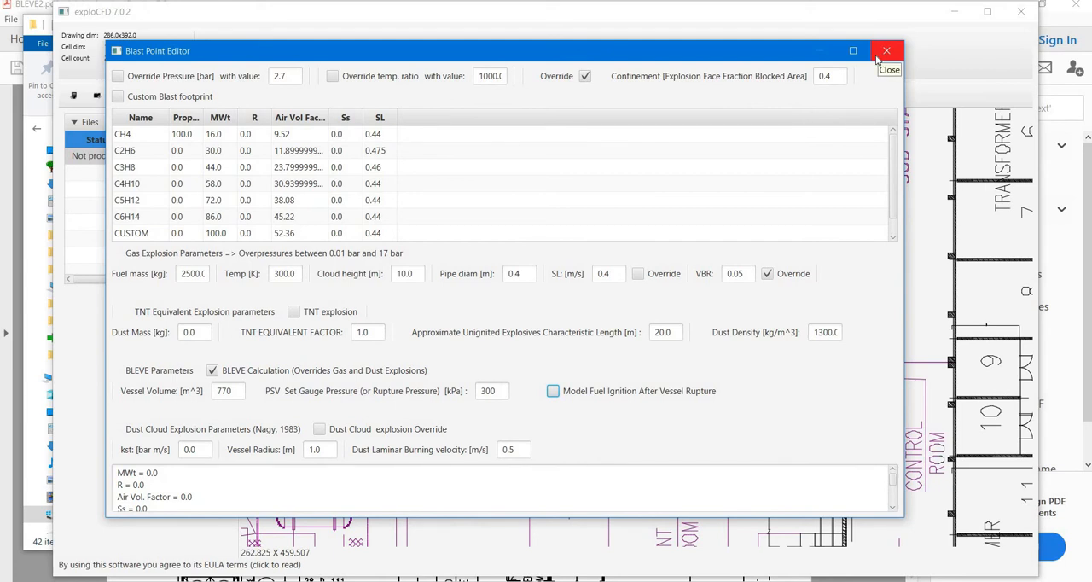
Close the blast point editor and draw a rectangular custom vessel footprint over the shell of vessel 28-D-102
left_click(886, 51)
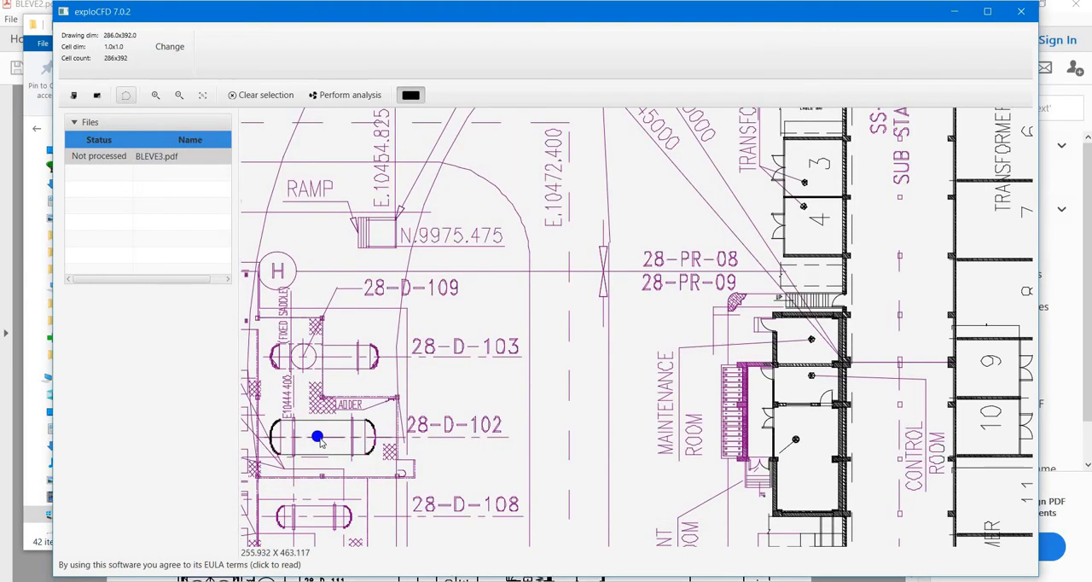
right_click(322, 440)
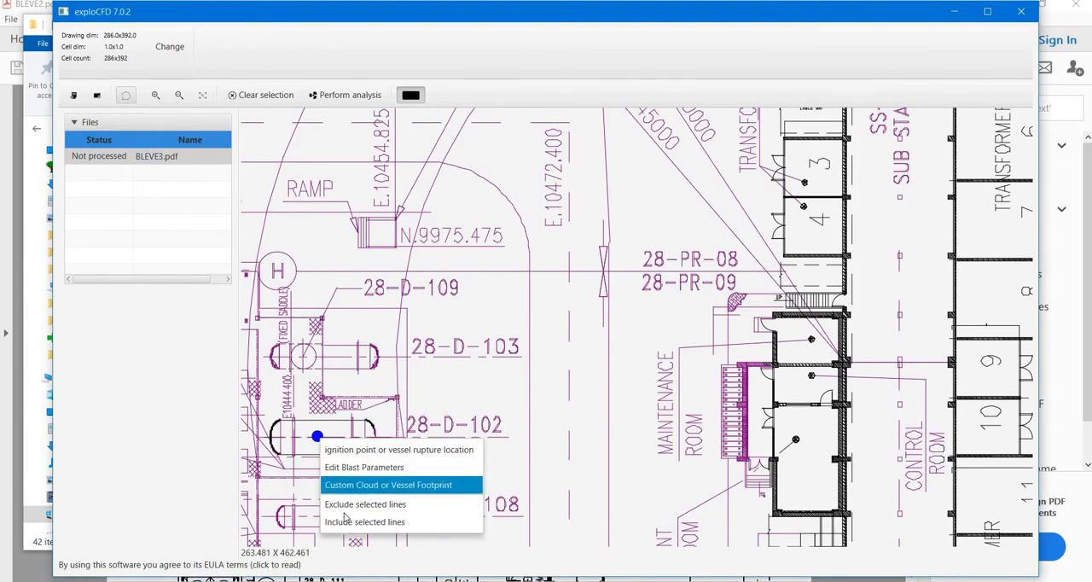
left_click(388, 484)
left_click_drag(280, 421, 368, 454)
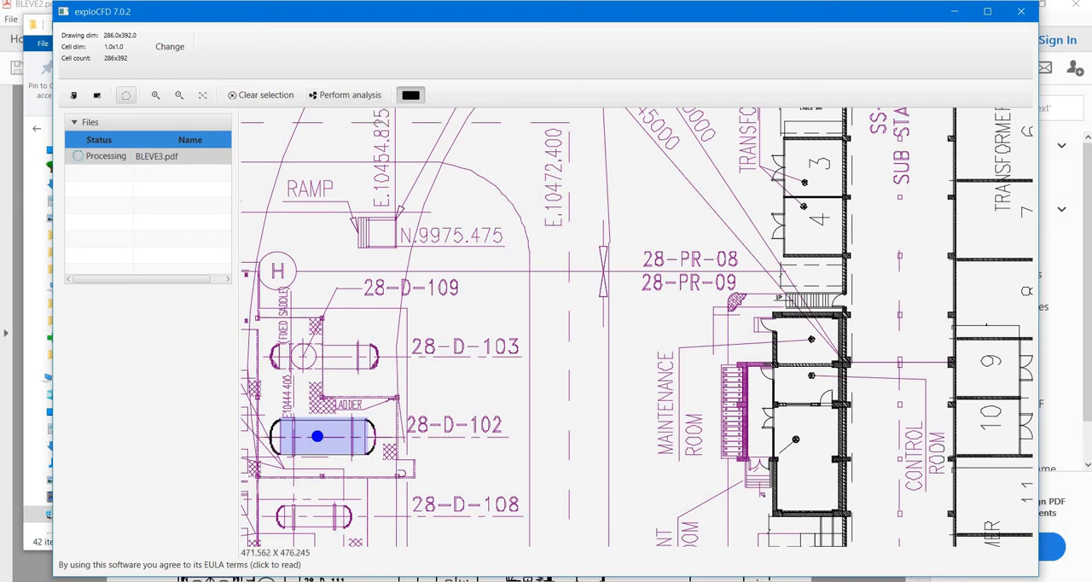
left_click(587, 581)
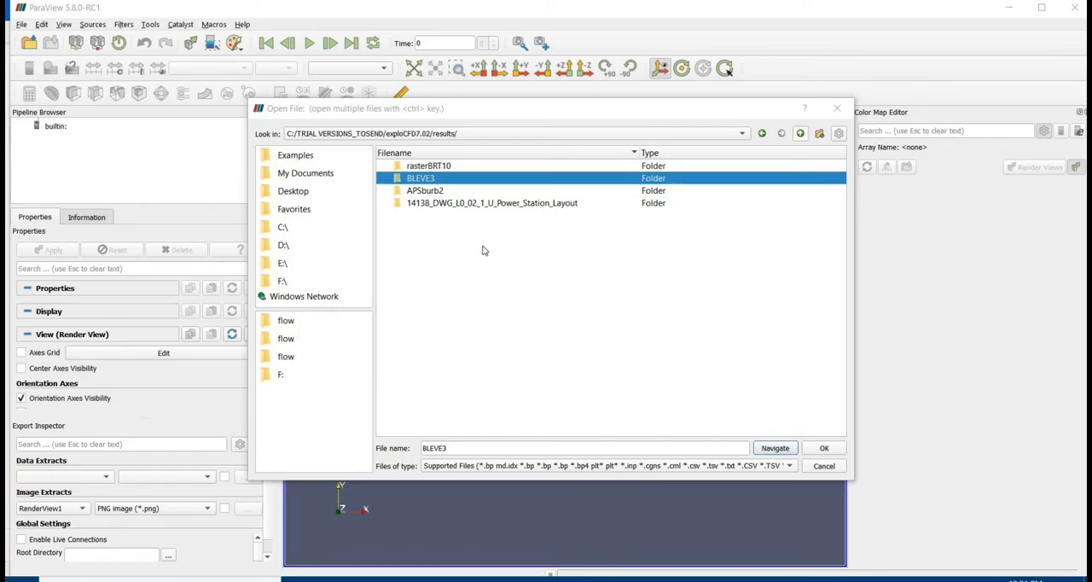
double_click(444, 176)
double_click(445, 167)
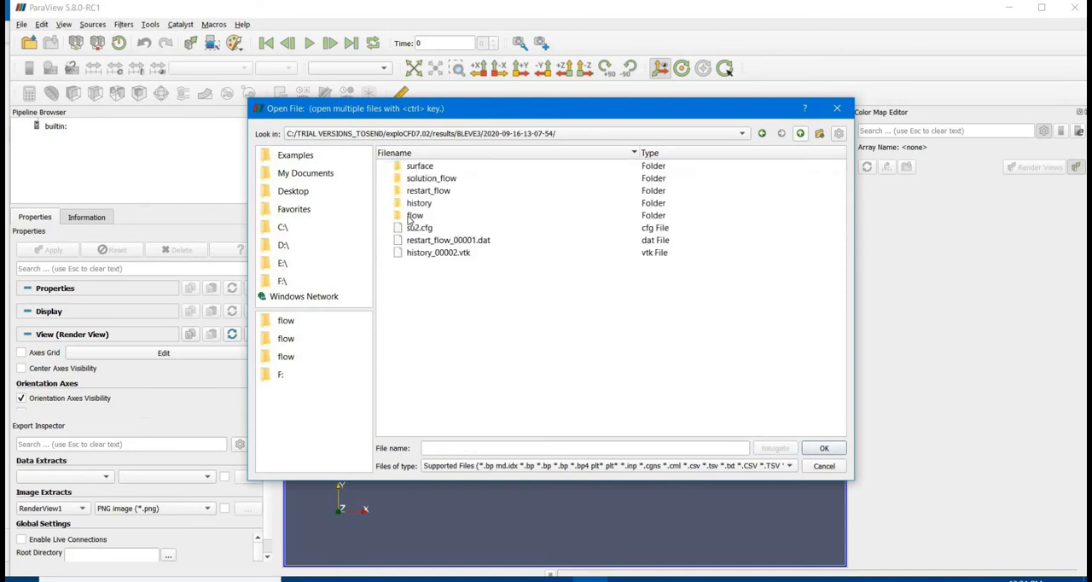
left_click(414, 216)
key("Return")
key("Down")
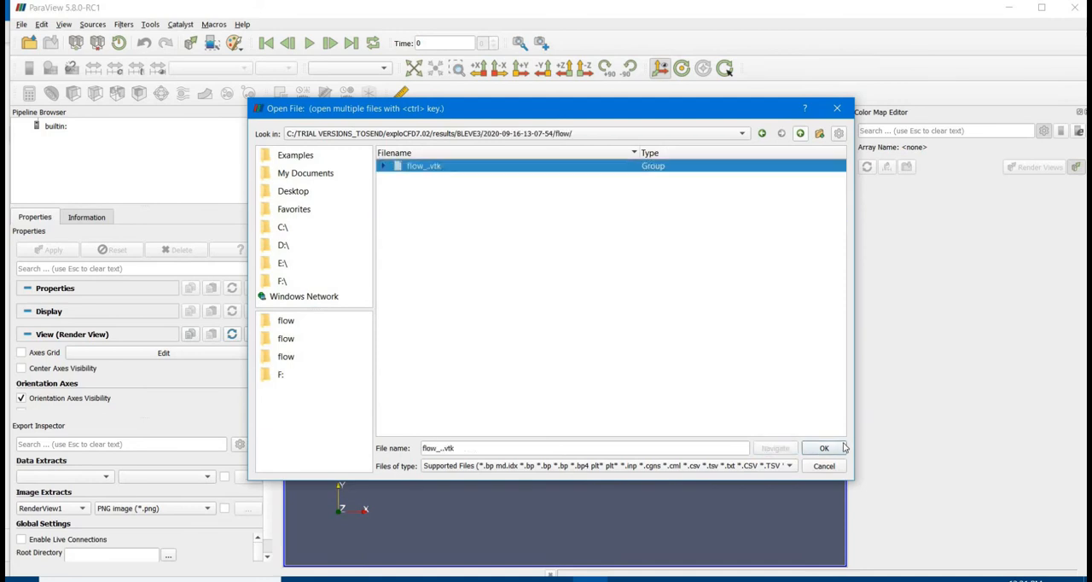
left_click(824, 448)
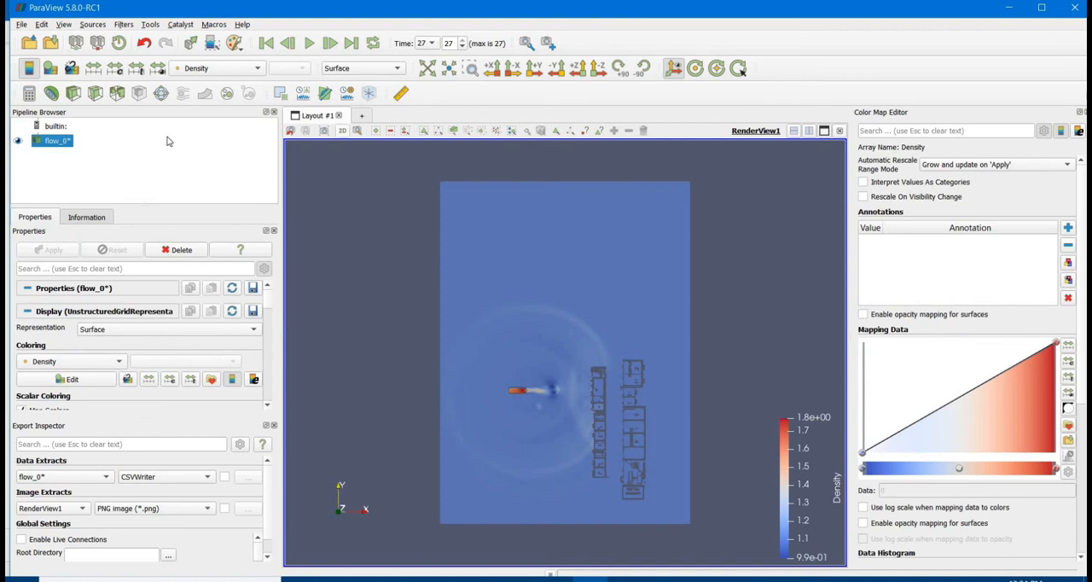
left_click(200, 69)
left_click(205, 108)
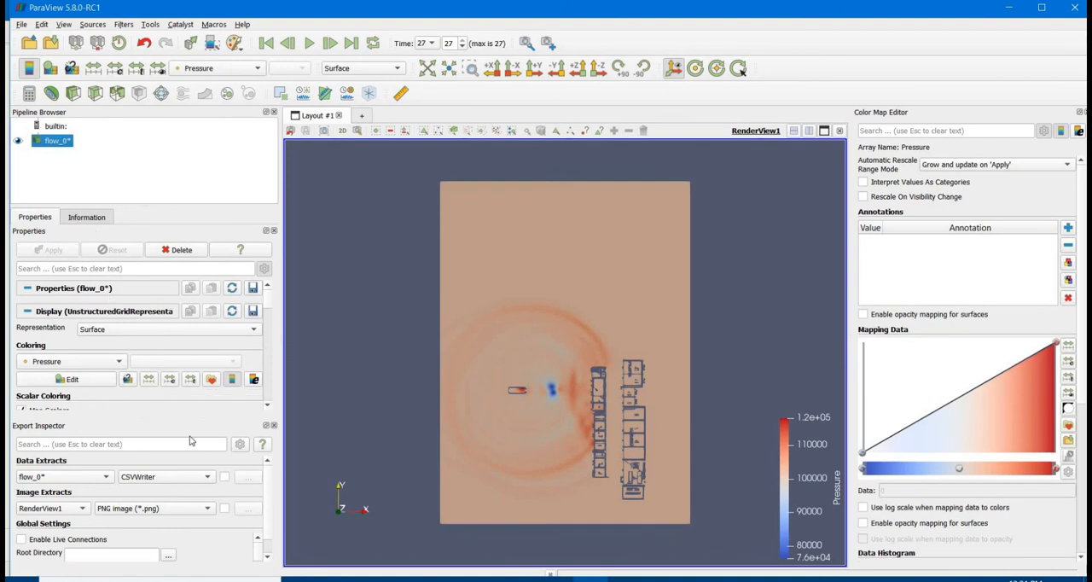
Add a Calculator filter to flow_0* with result array "Overpressure Pa" and the expression Pressure - 101325, and apply it
right_click(55, 147)
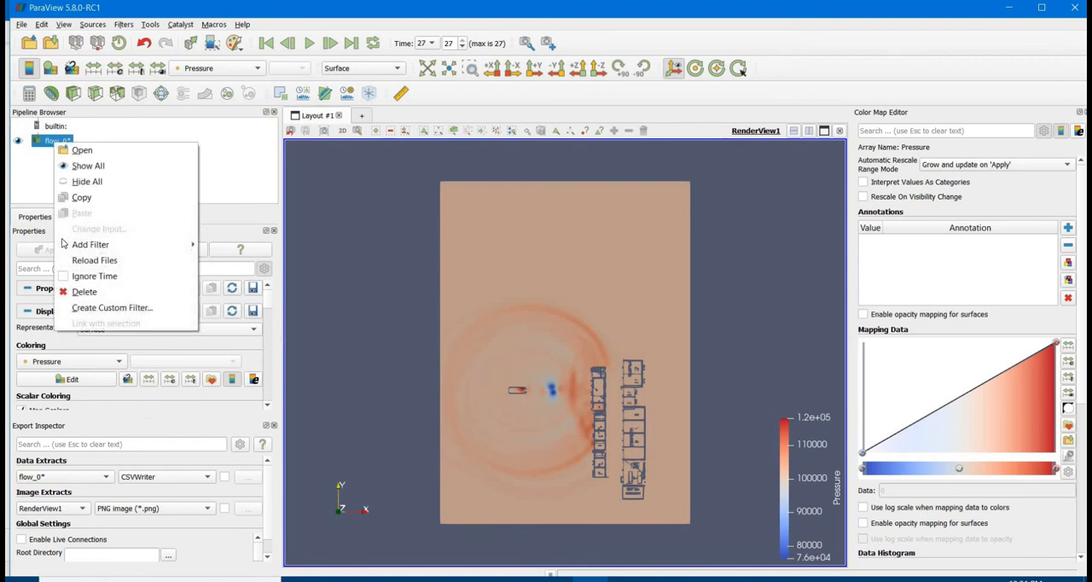
mouse_move(120, 244)
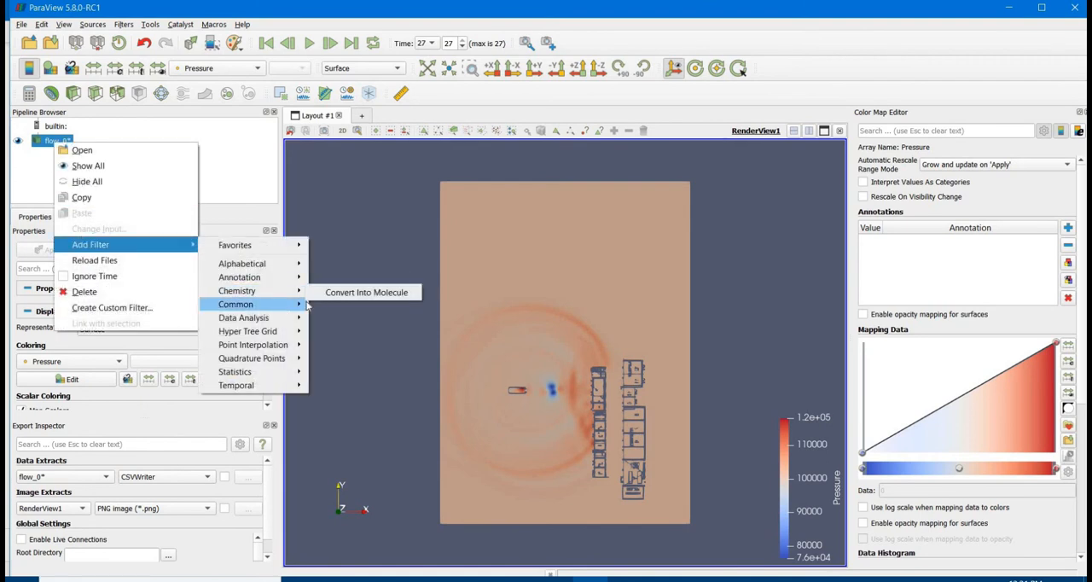
mouse_move(247, 304)
left_click(342, 304)
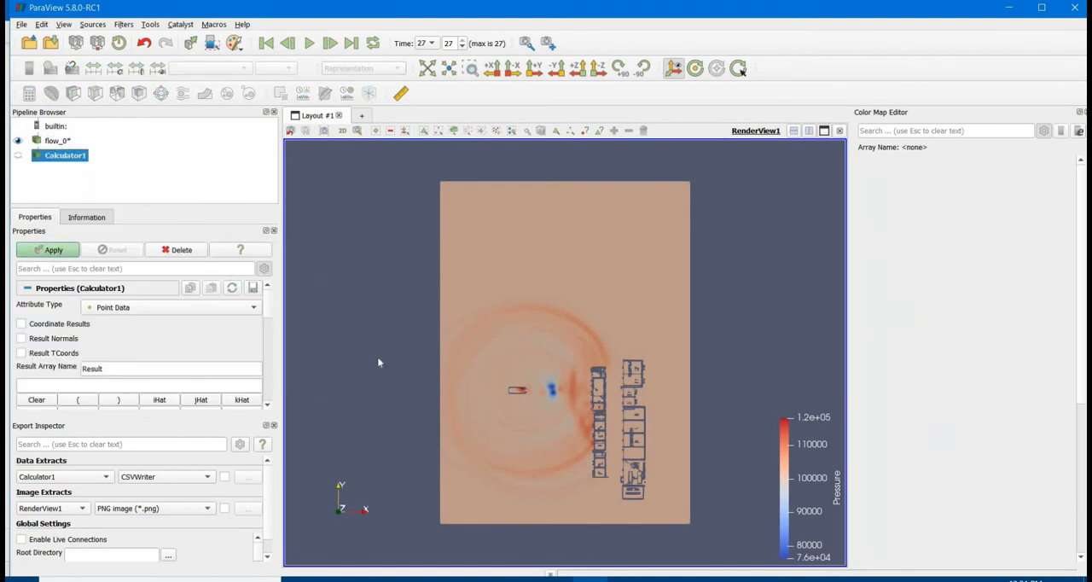
double_click(131, 369)
type("o")
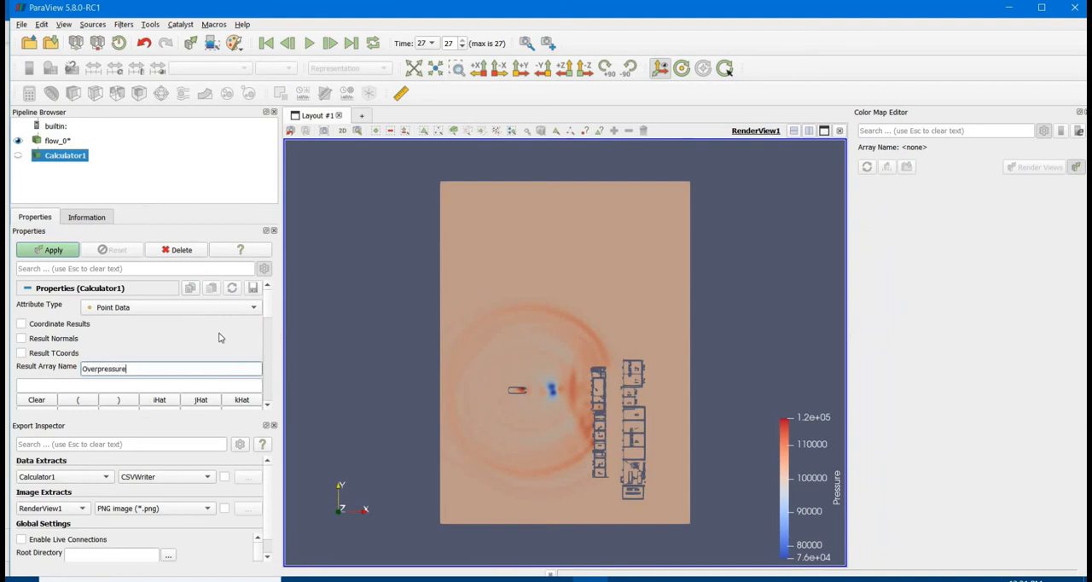
key("Tab")
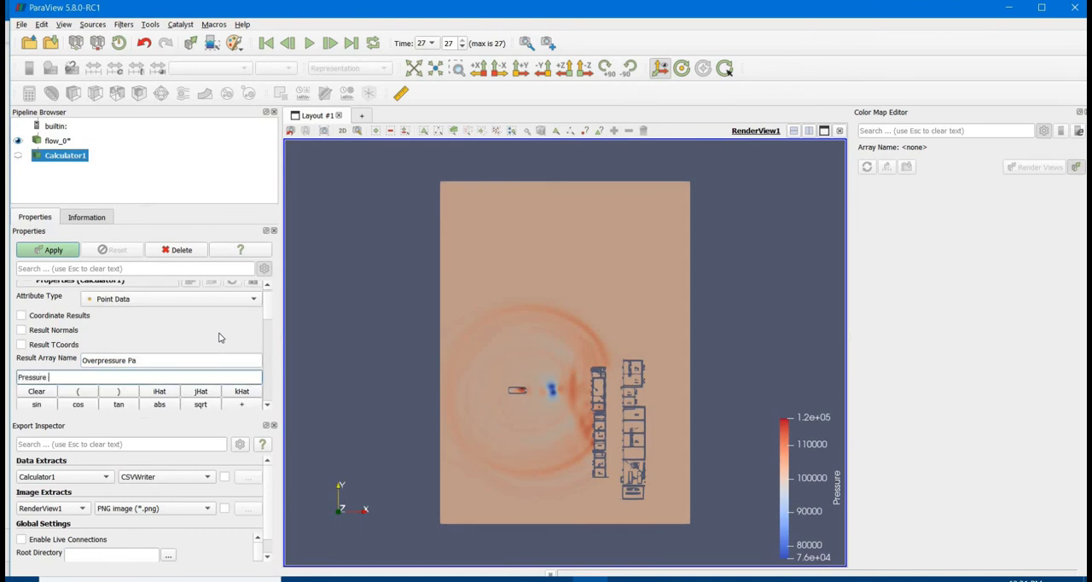
type("Pressure - 101325")
left_click(47, 249)
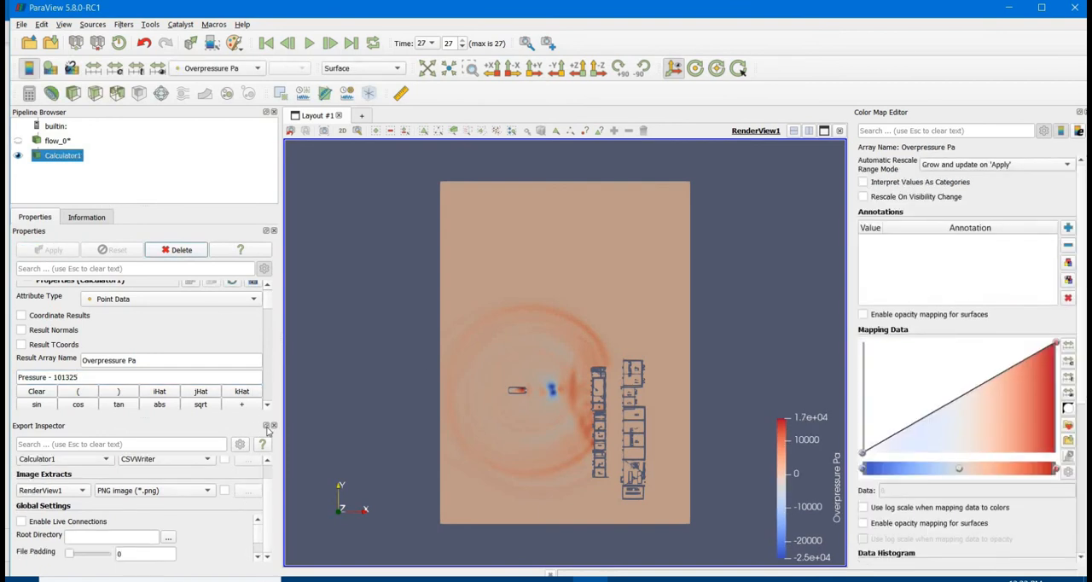
Apply the Rainbow Desaturated colour preset to the Overpressure Pa colouring
scroll(209, 476, "up", 1)
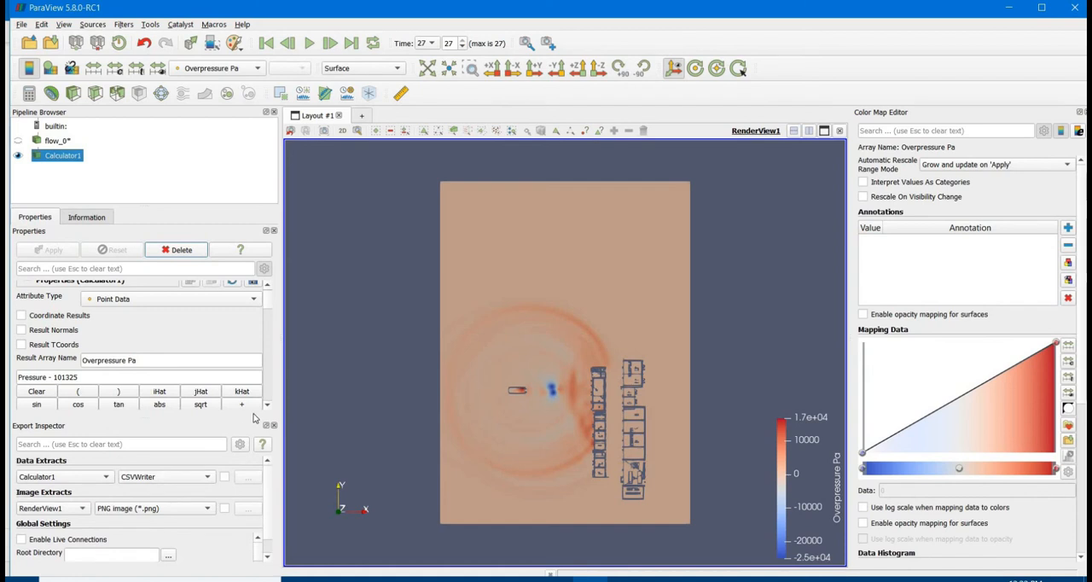
scroll(266, 321, "down", 10)
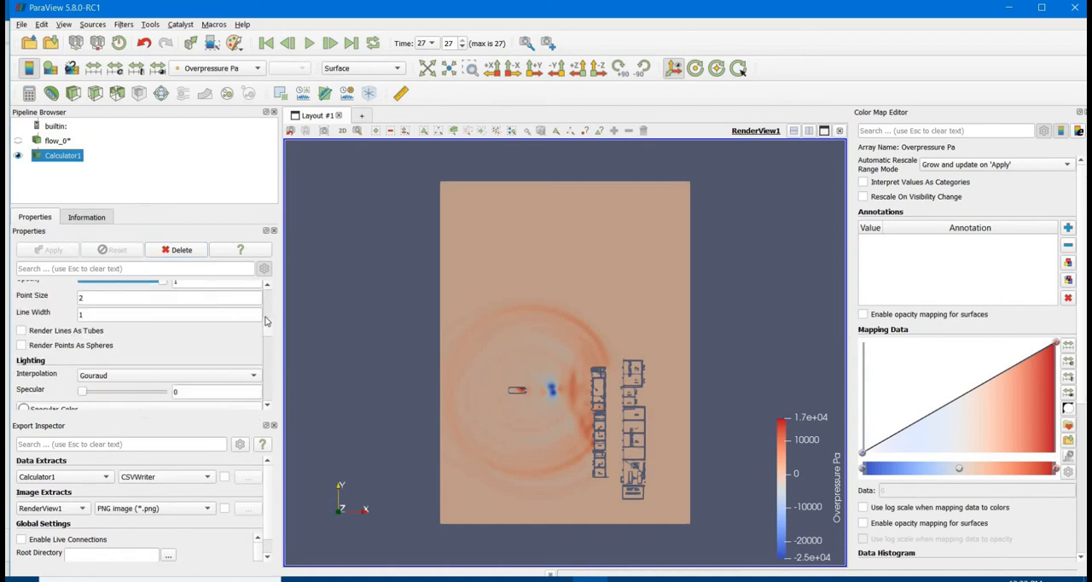
scroll(265, 321, "up", 5)
left_click(212, 323)
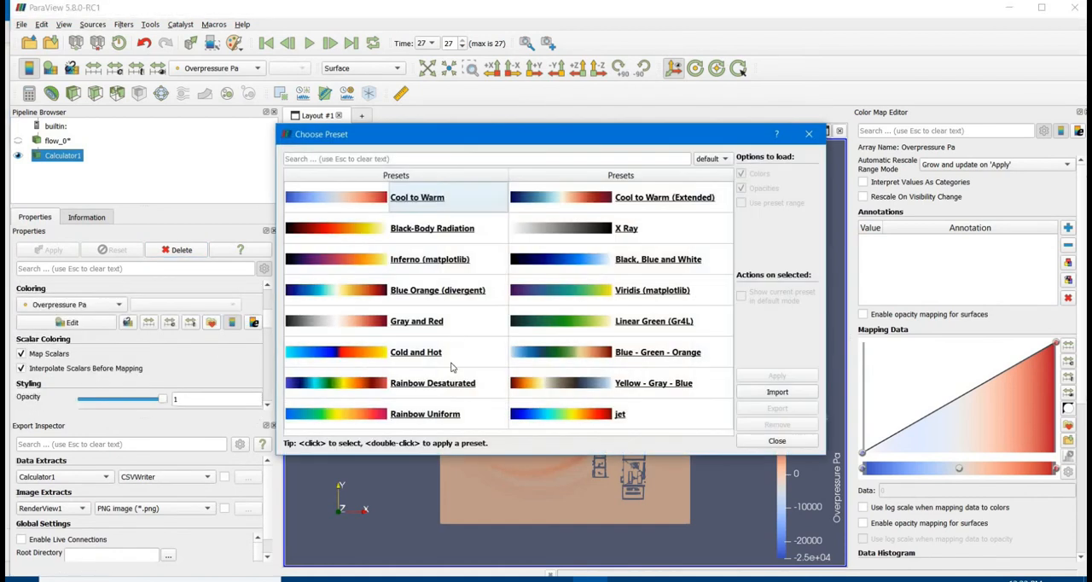
left_click(452, 384)
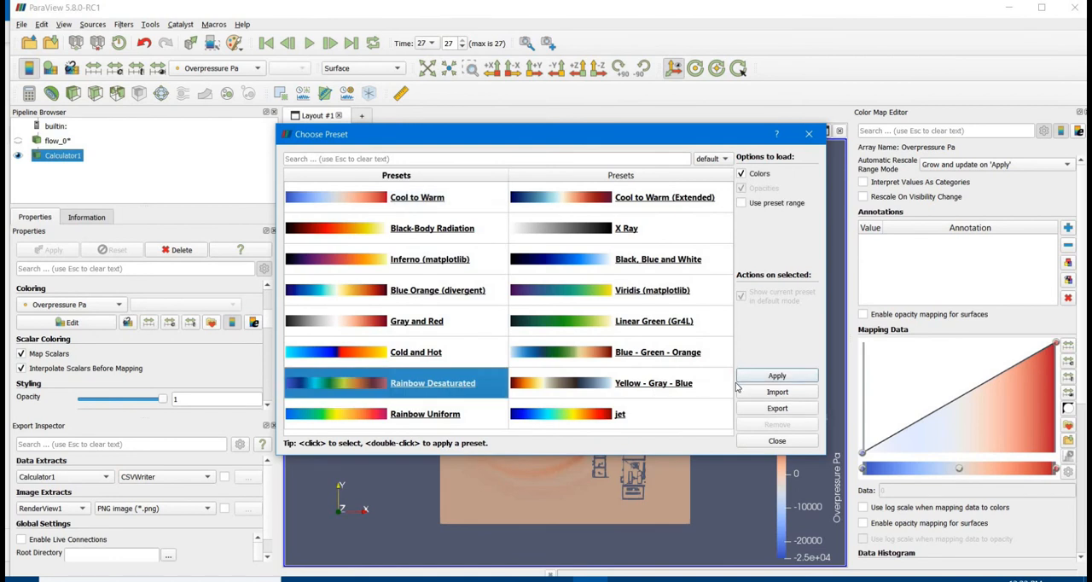
left_click(776, 375)
left_click(809, 134)
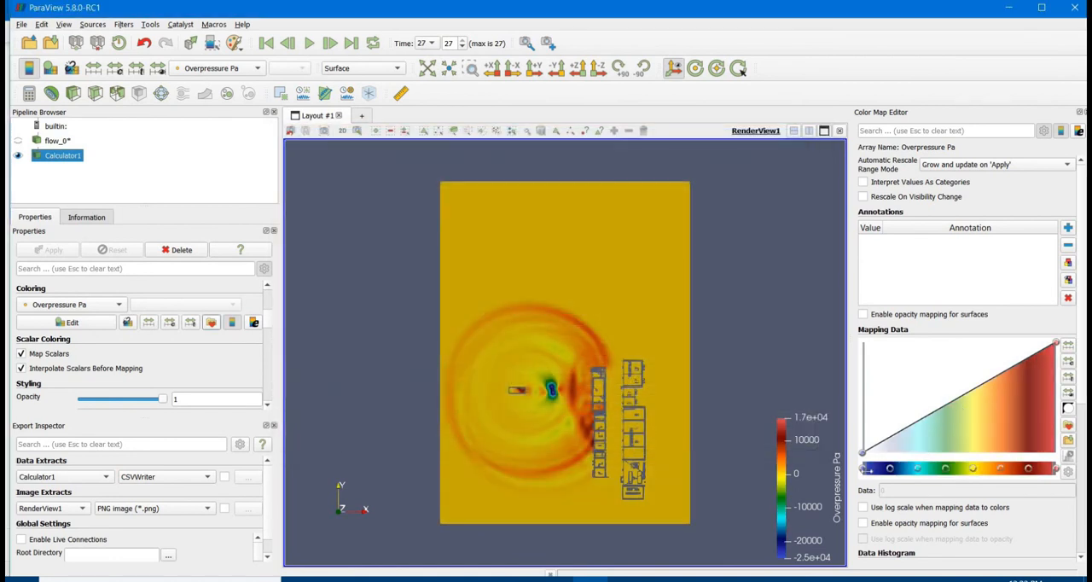
Darken the colour map's lowest colour to near black and rescale the range to a minimum of 100 with automatic rescaling disabled
double_click(866, 468)
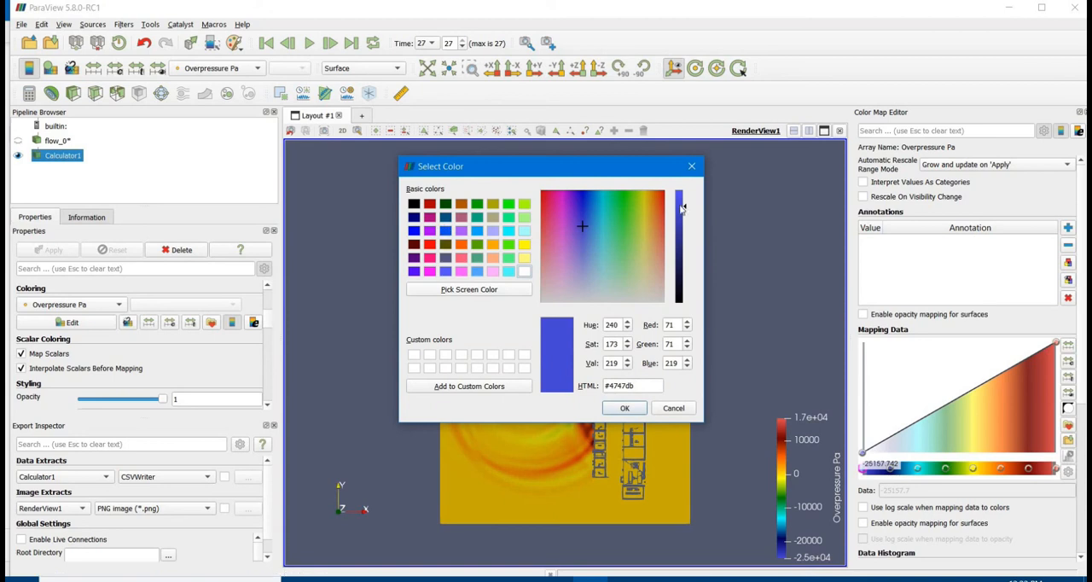
left_click_drag(686, 267, 685, 286)
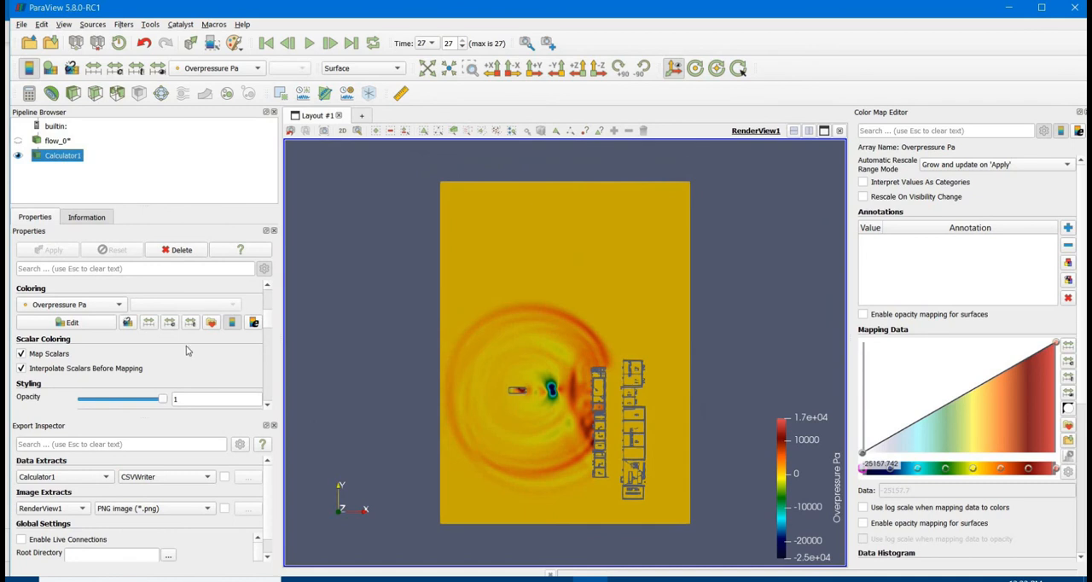
left_click(169, 321)
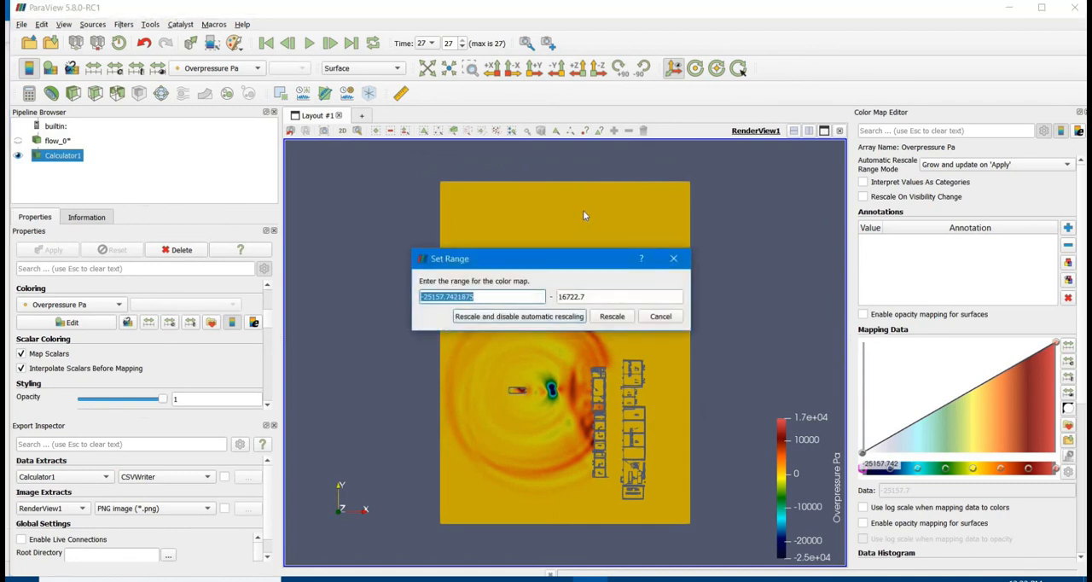
type("100")
key("Return")
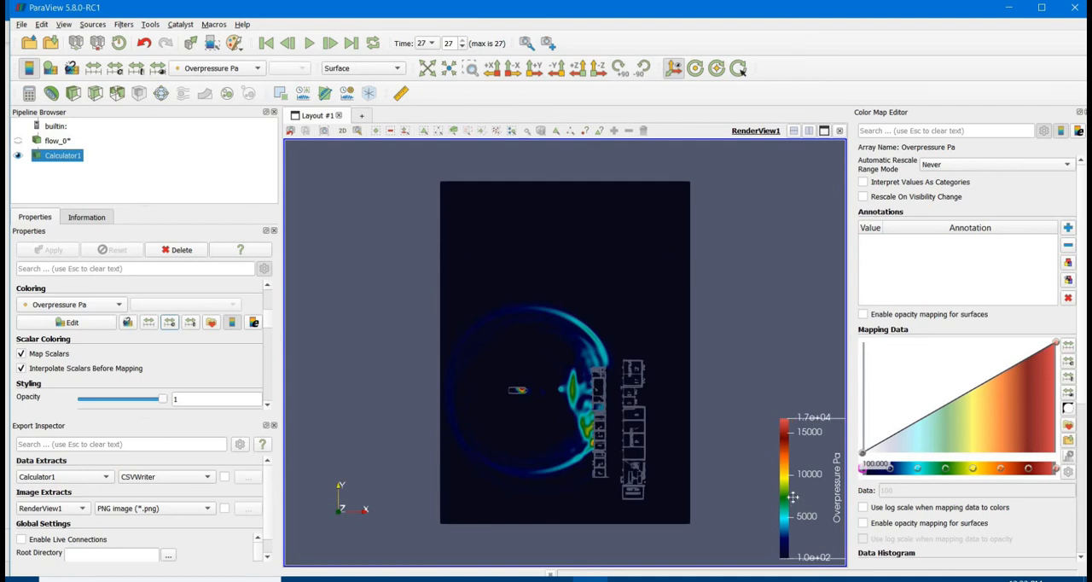
Examine the overpressure wave backwards in time at time steps 20, 15, 10 and 5
double_click(458, 42)
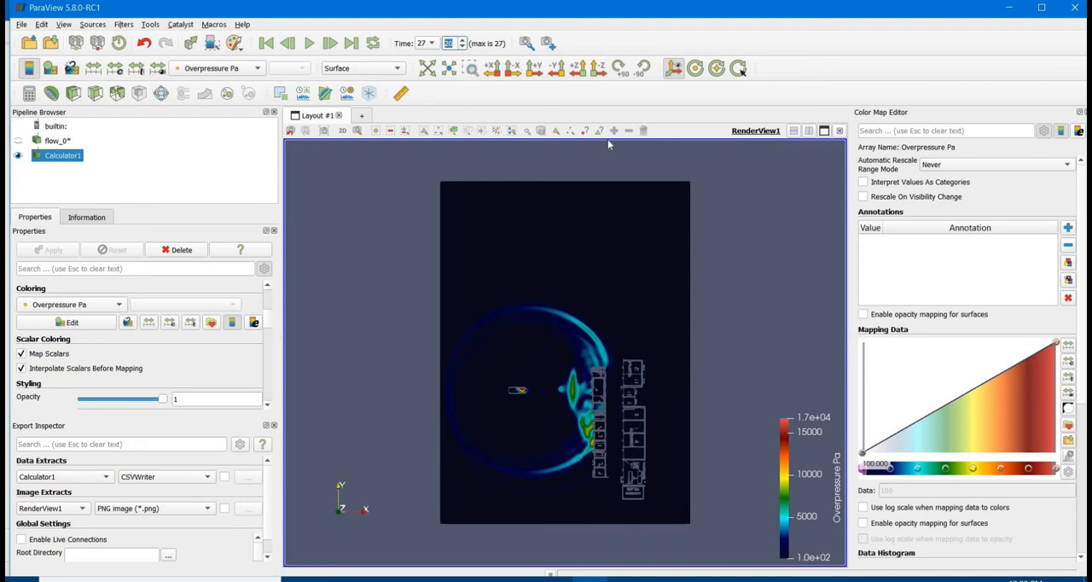
key("Return")
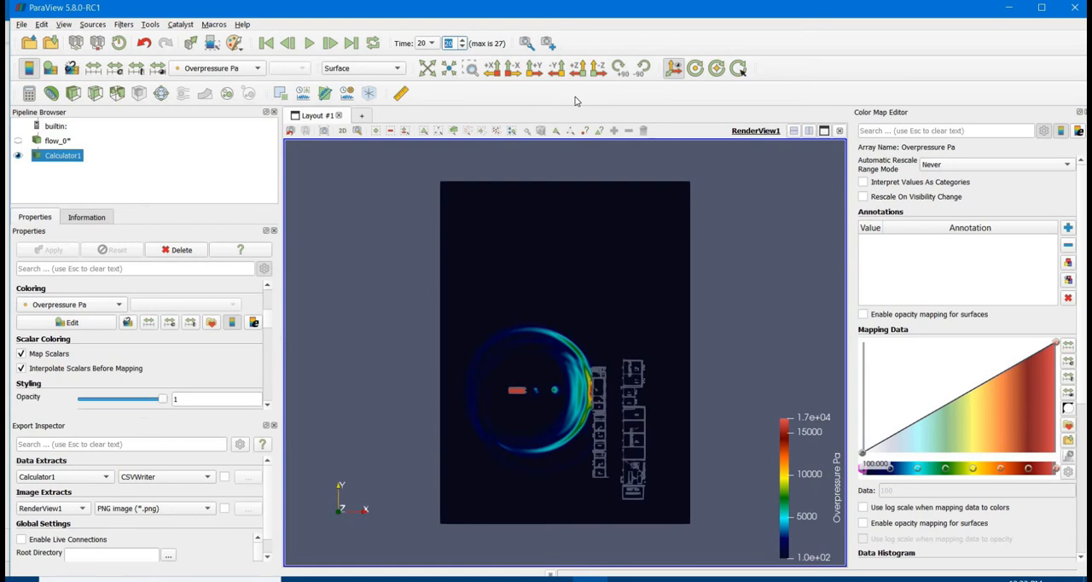
type("15")
key("Return")
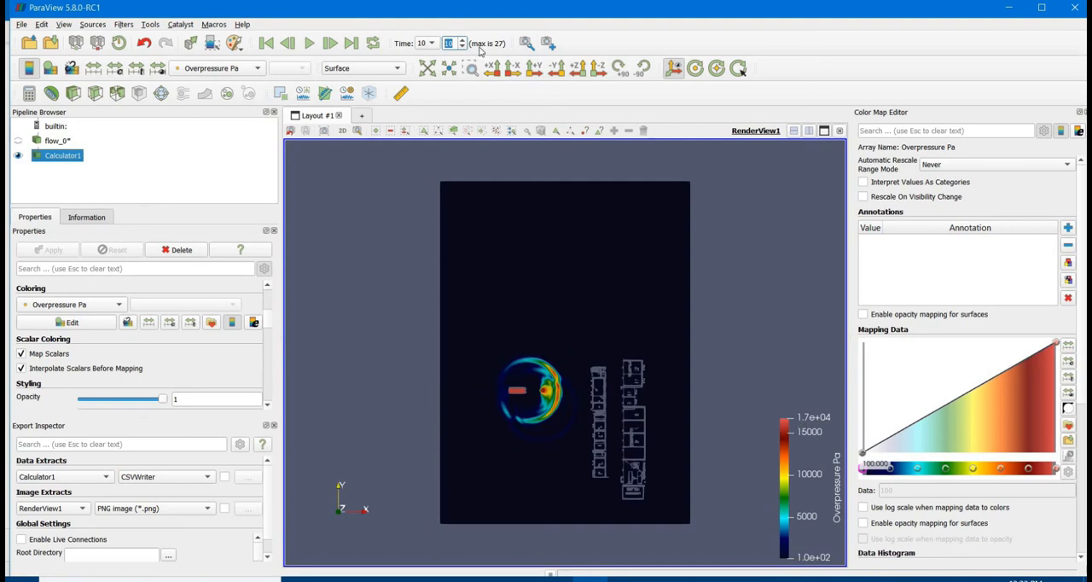
type("5")
key("Return")
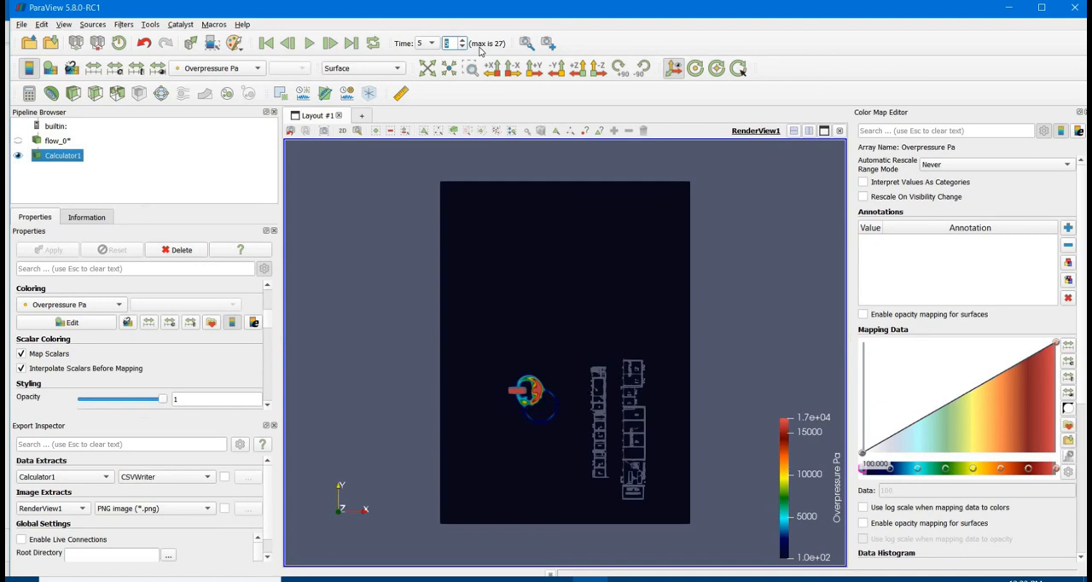
Follow the overpressure wave forwards towards the buildings at time steps 10, 15, 20 and 27
type("10")
key("Return")
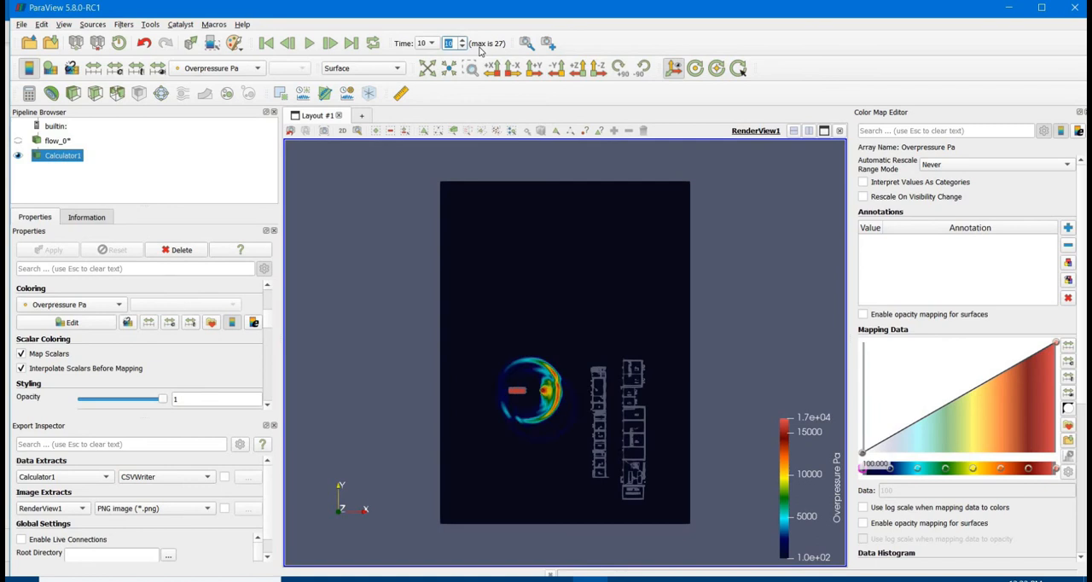
type("15")
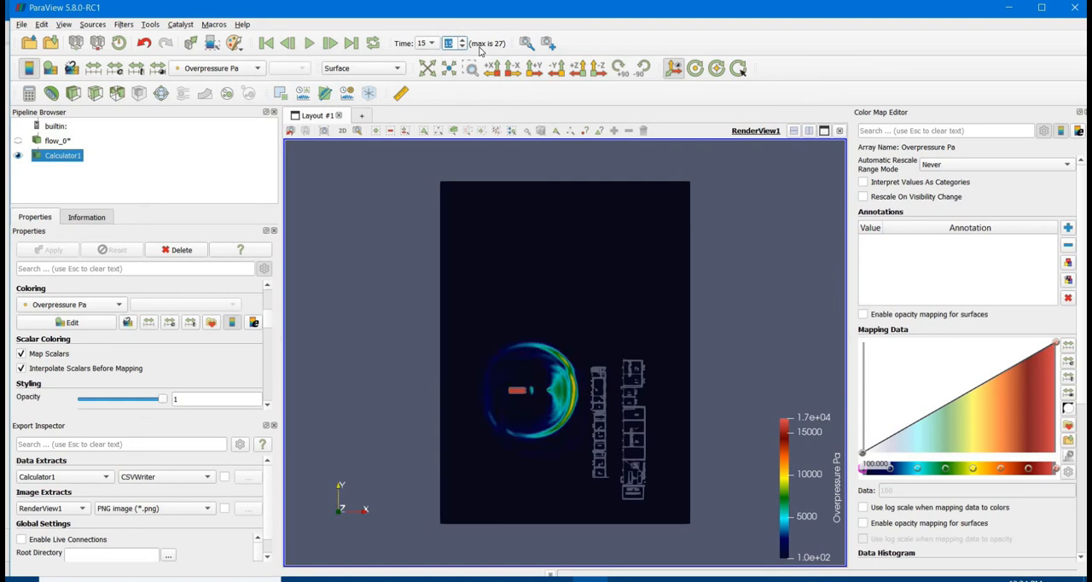
type("20")
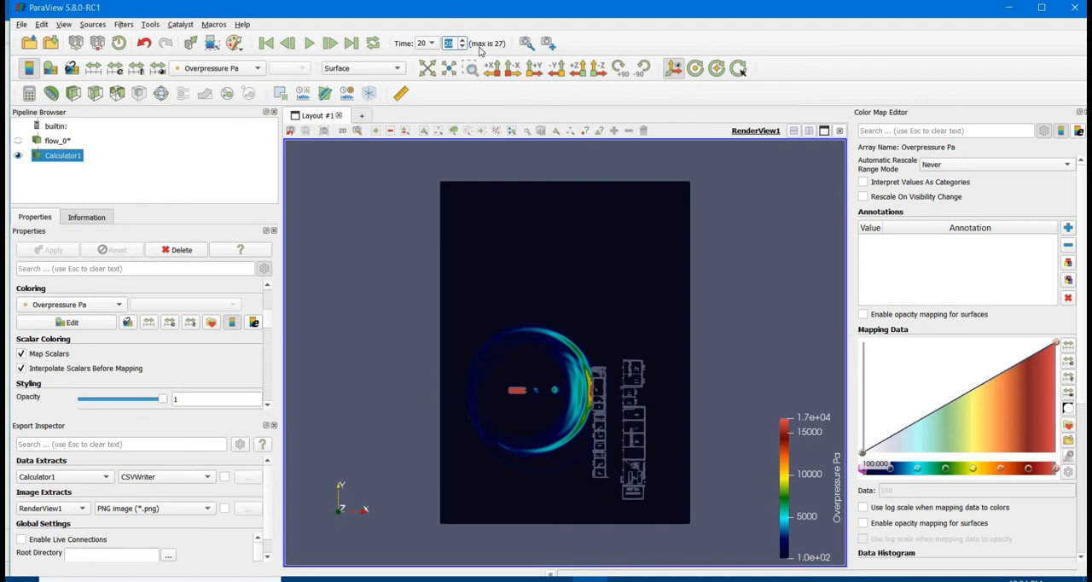
type("27")
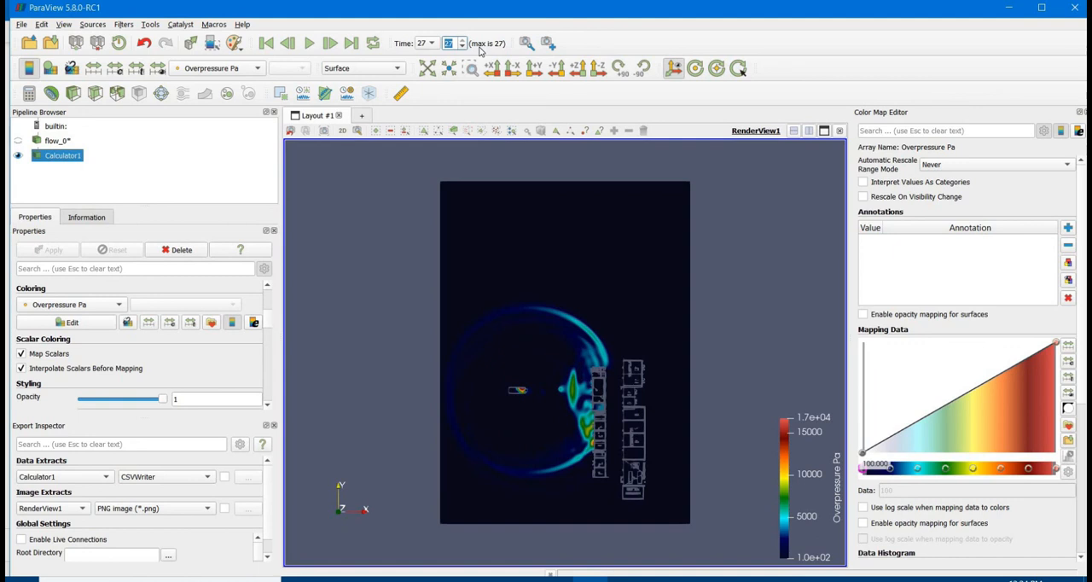
Start saving the animation as an AVI file named blast in the folder F:/vids/XCFDFIRE
left_click(21, 25)
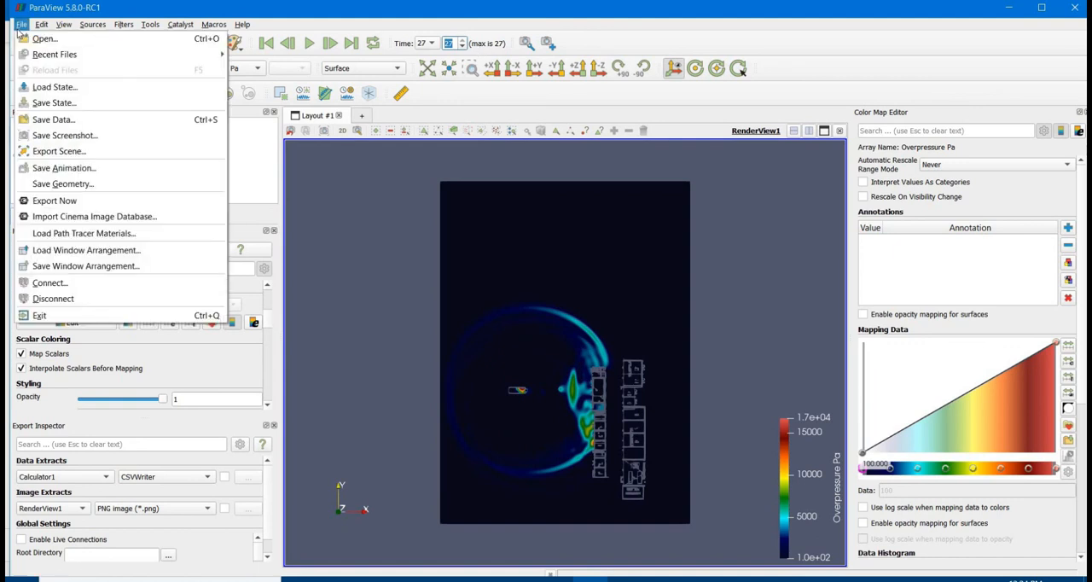
left_click(64, 168)
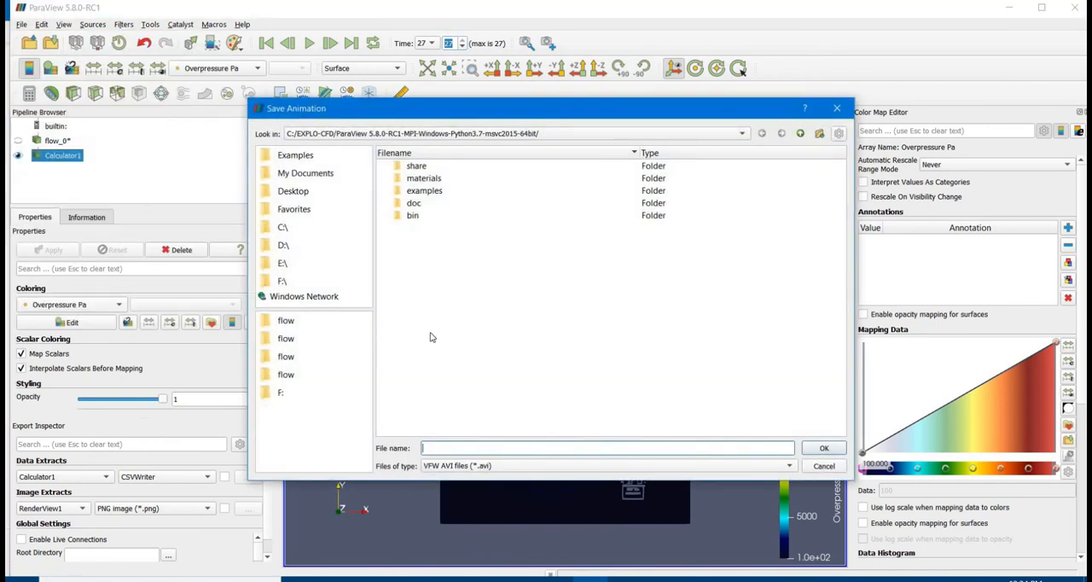
left_click(282, 282)
scroll(425, 389, "down", 2)
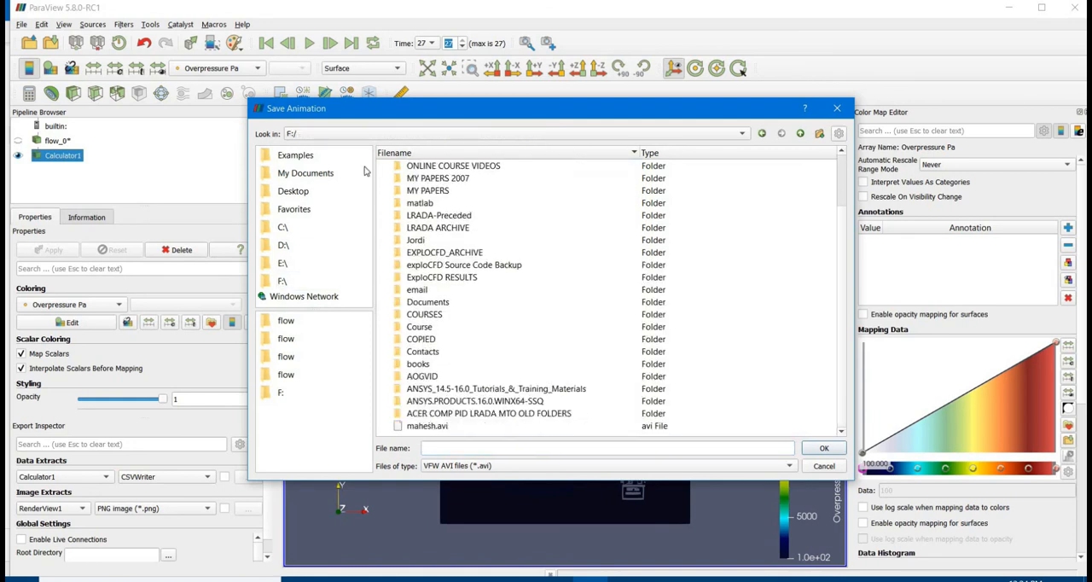
scroll(443, 316, "up", 2)
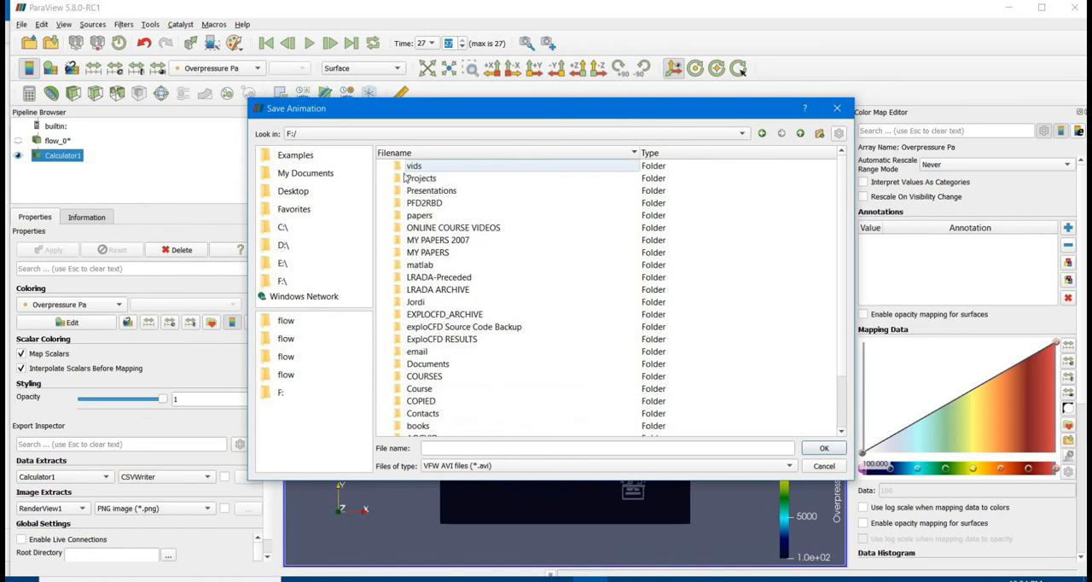
left_click(414, 166)
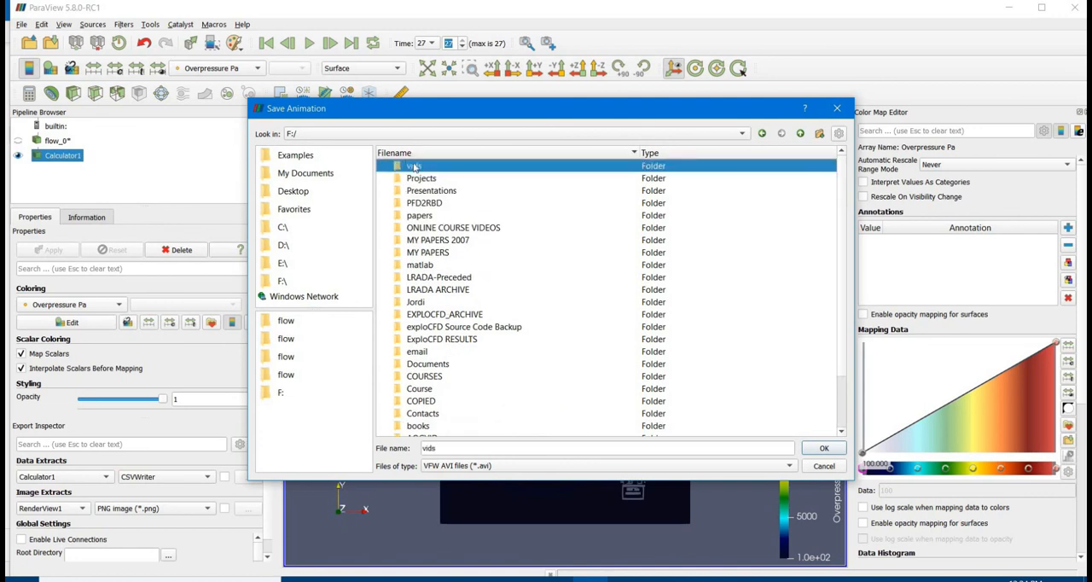
left_click(831, 455)
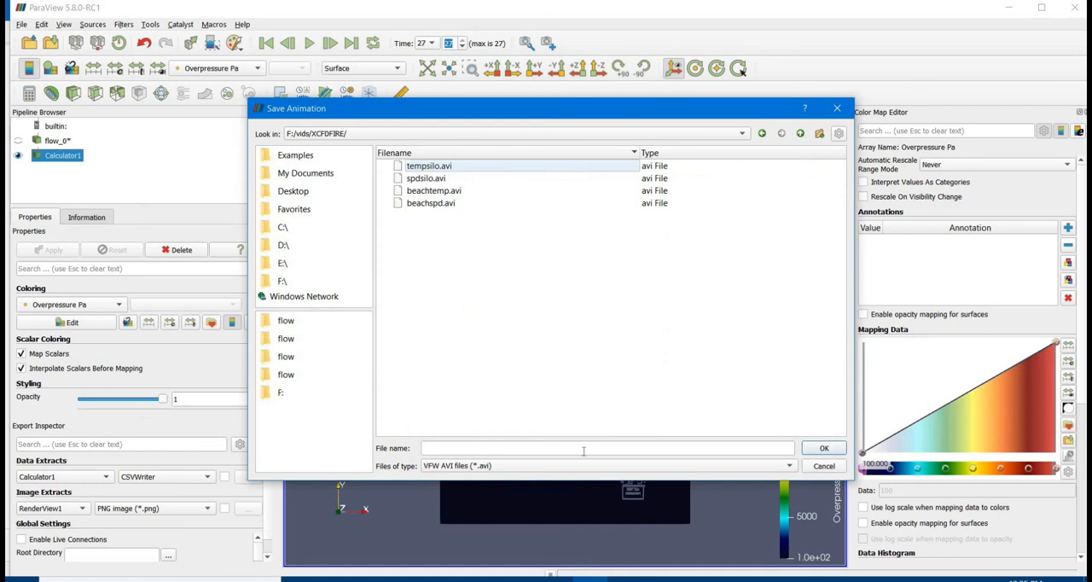
left_click(825, 455)
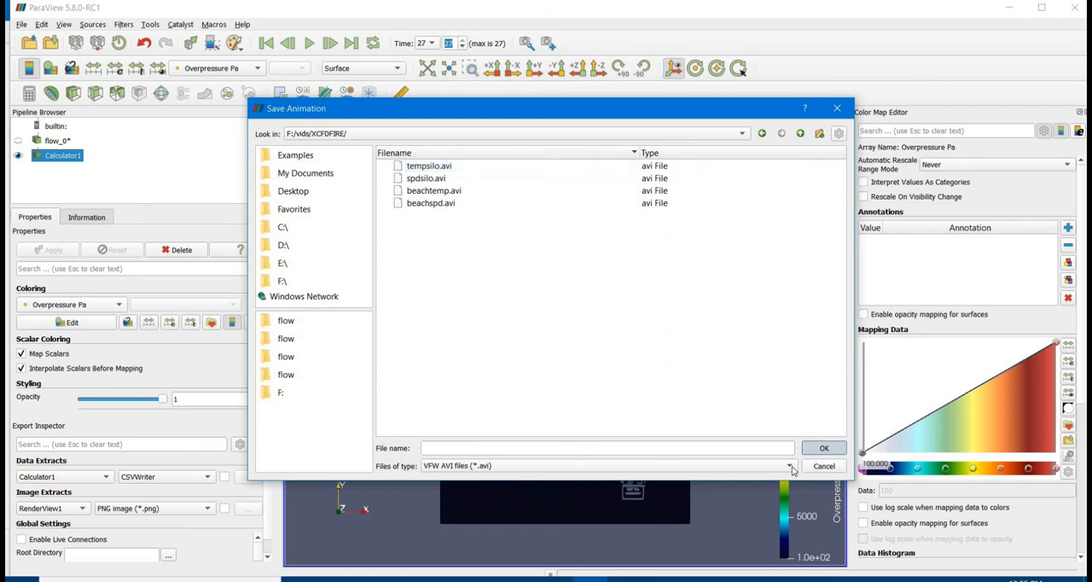
left_click(446, 449)
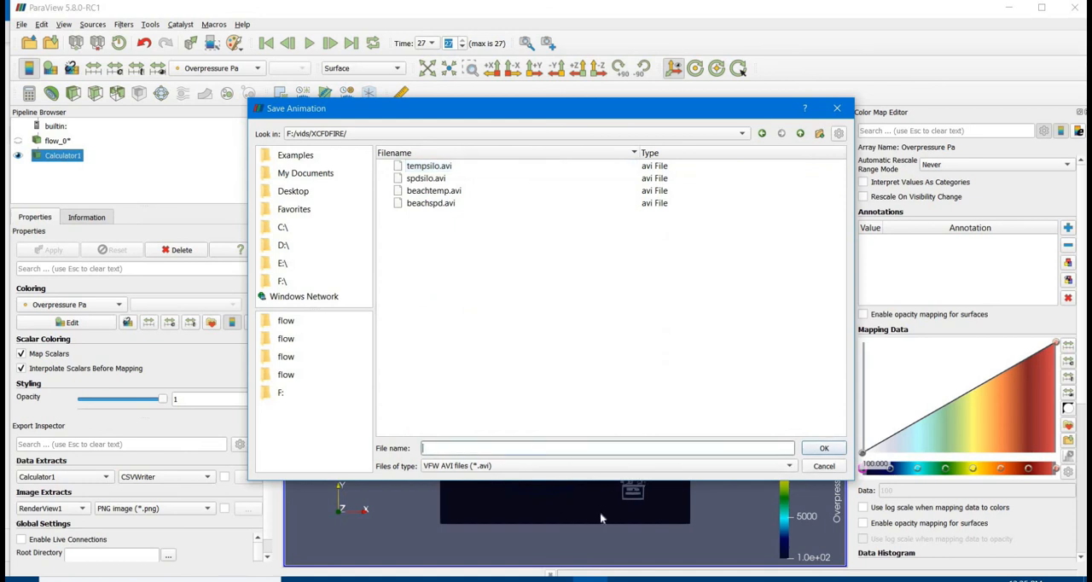
type("blast")
key("Return")
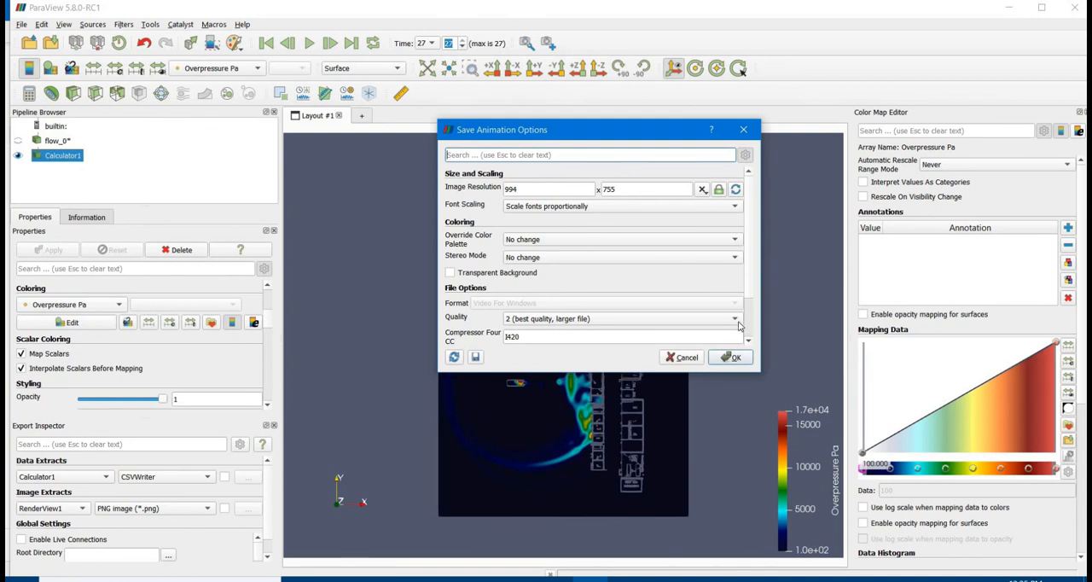
Set the animation quality to 1, review the compressor and frame options, and export the animation
left_click(593, 315)
left_click(595, 307)
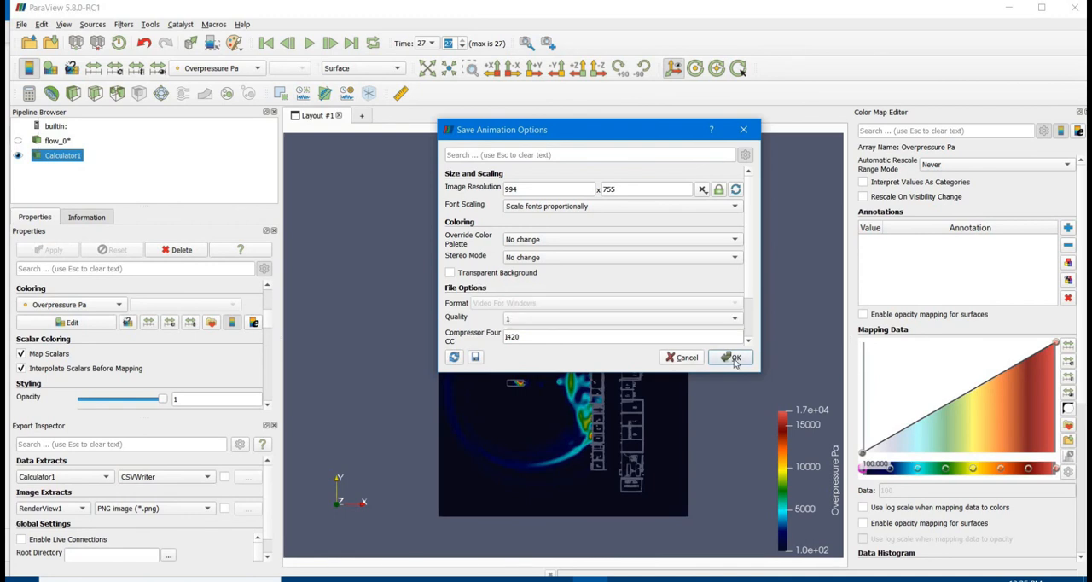
double_click(731, 338)
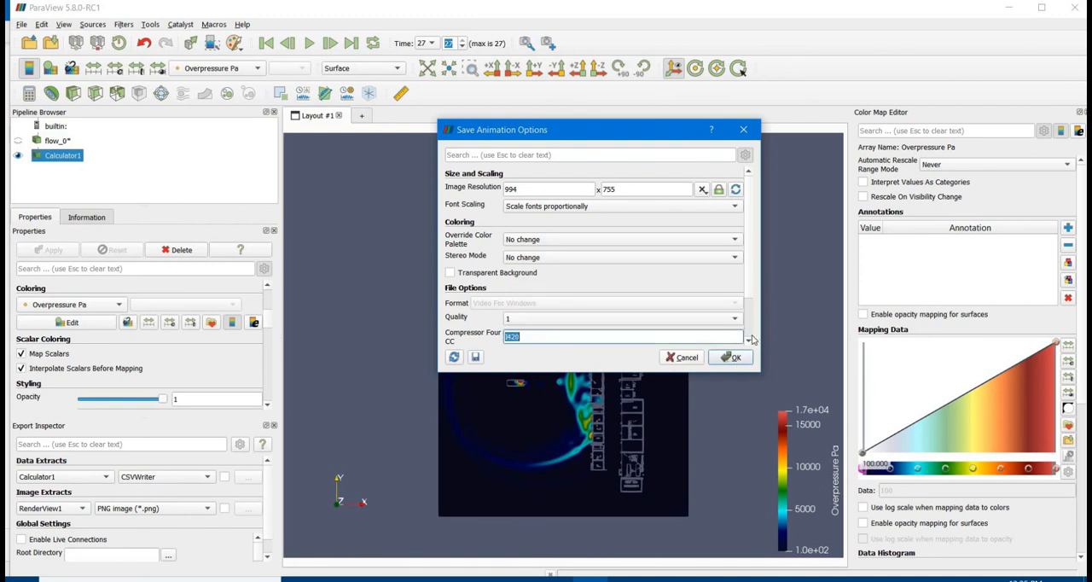
scroll(752, 342, "down", 2)
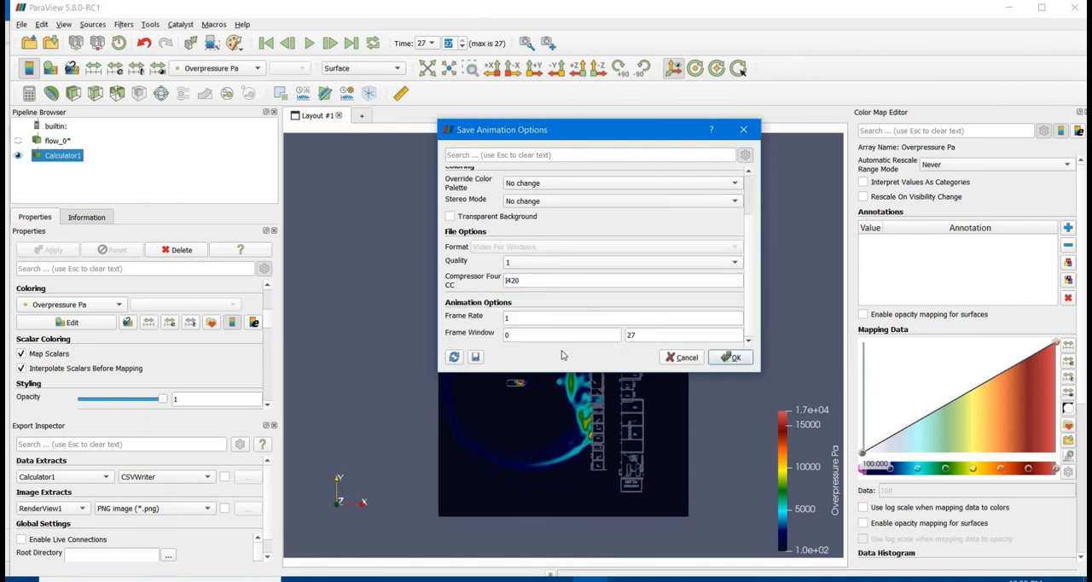
left_click(726, 358)
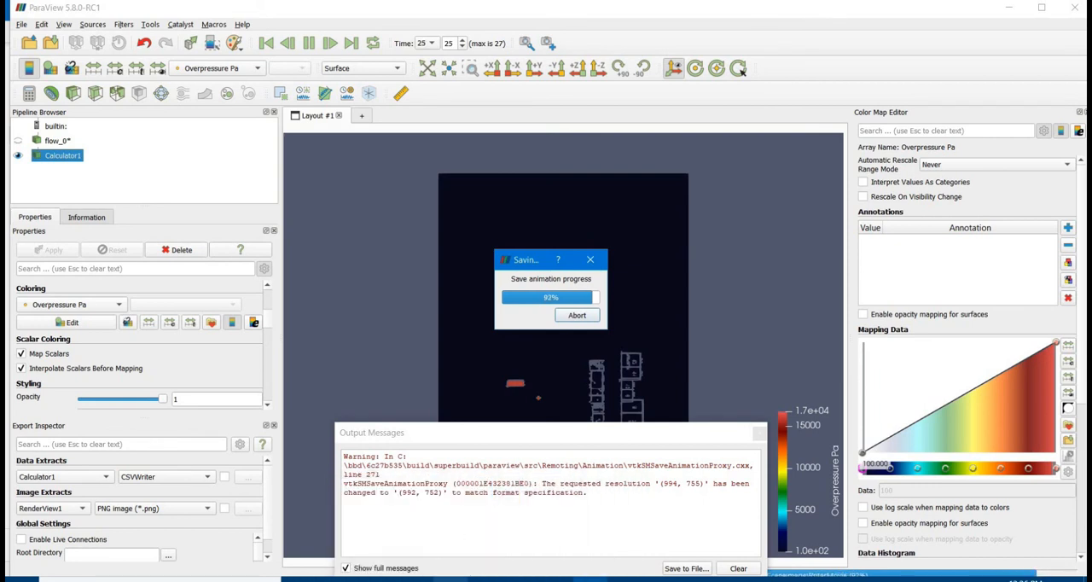
Switch to File Explorer and open the EXPLO-CFD folder
left_click(450, 579)
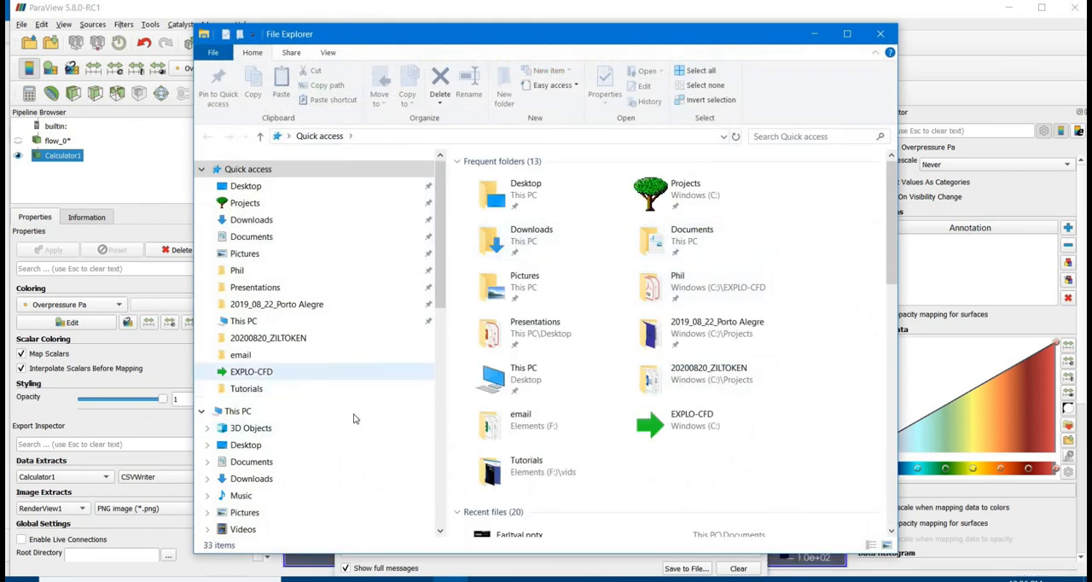
left_click(355, 372)
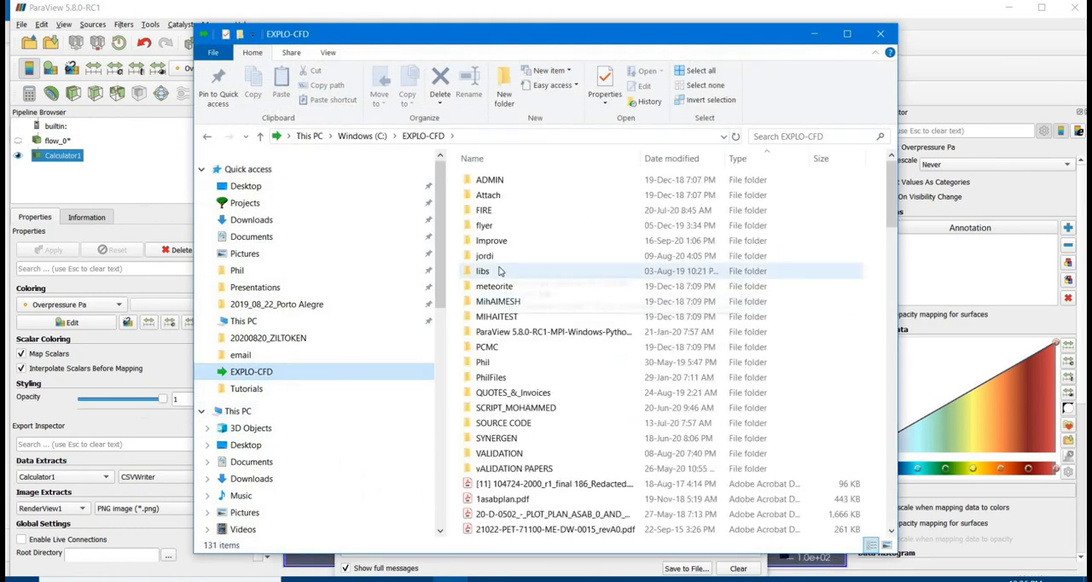